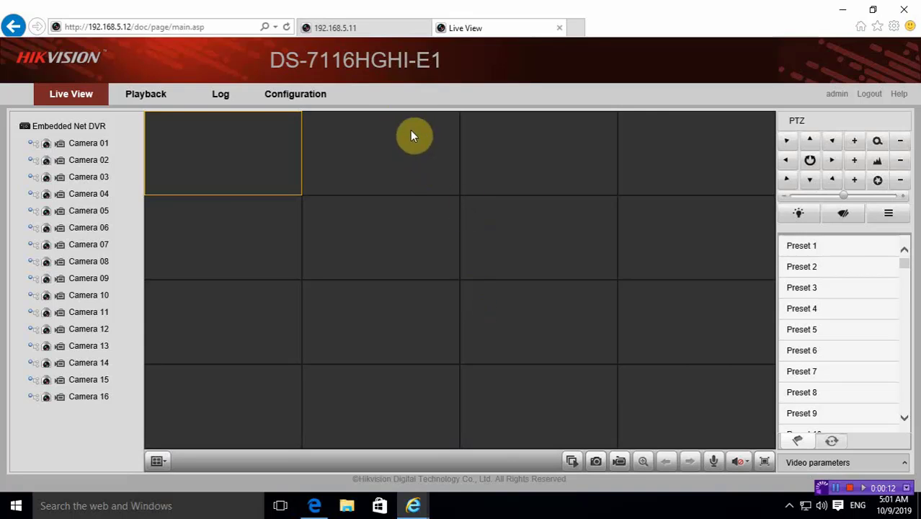
Show Camera 02's live video in the first cell of the DVR Live View page
{"action": "left_click", "coordinate": [370, 29]}
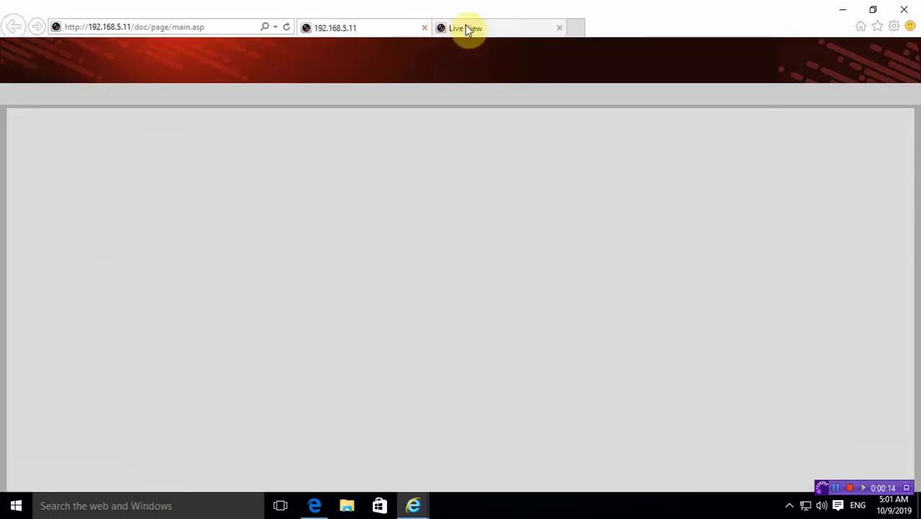
{"action": "left_click", "coordinate": [466, 27]}
{"action": "left_click", "coordinate": [379, 29]}
{"action": "left_click", "coordinate": [465, 27]}
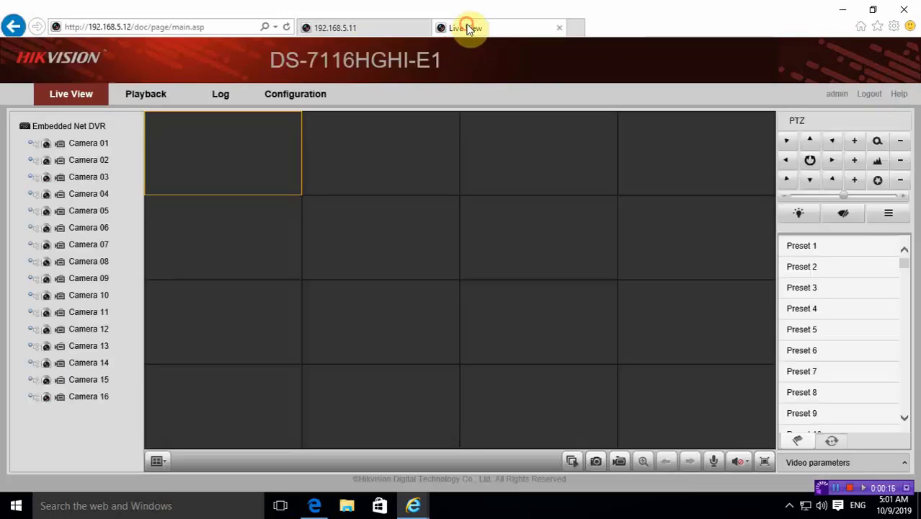
{"action": "left_click", "coordinate": [183, 144]}
{"action": "left_click", "coordinate": [78, 164]}
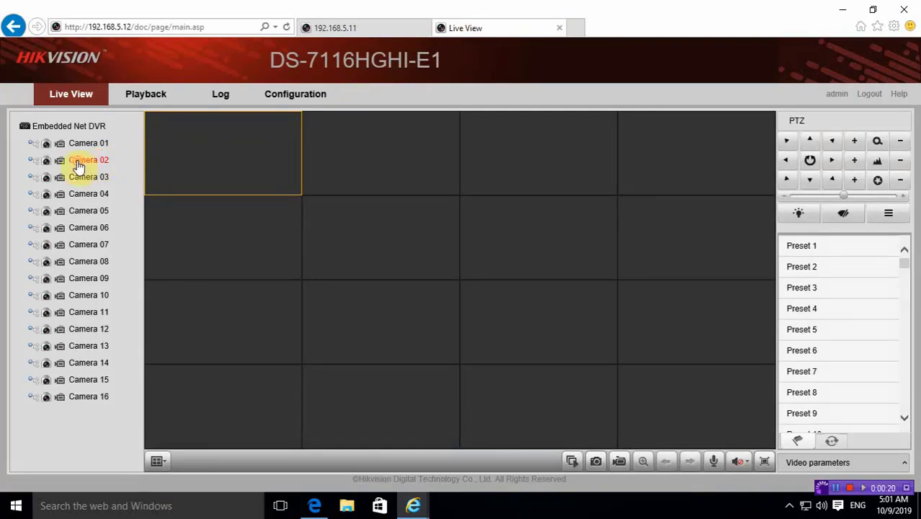
Close Internet Explorer along with all its open tabs
{"action": "left_click", "coordinate": [339, 27]}
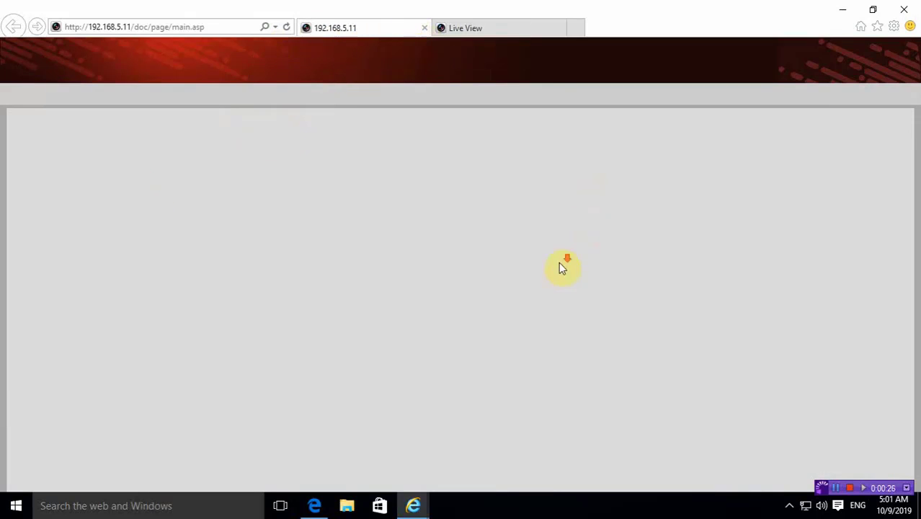
{"action": "left_click", "coordinate": [470, 28]}
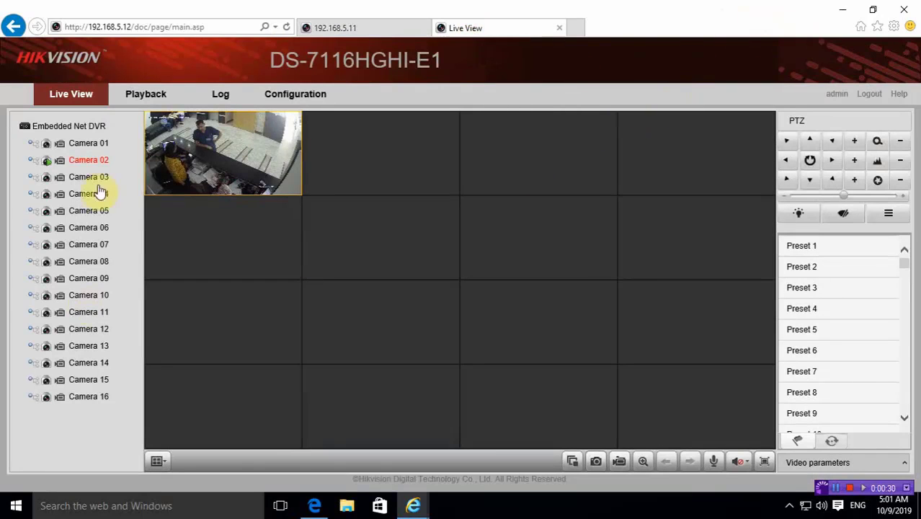
{"action": "left_click", "coordinate": [906, 9]}
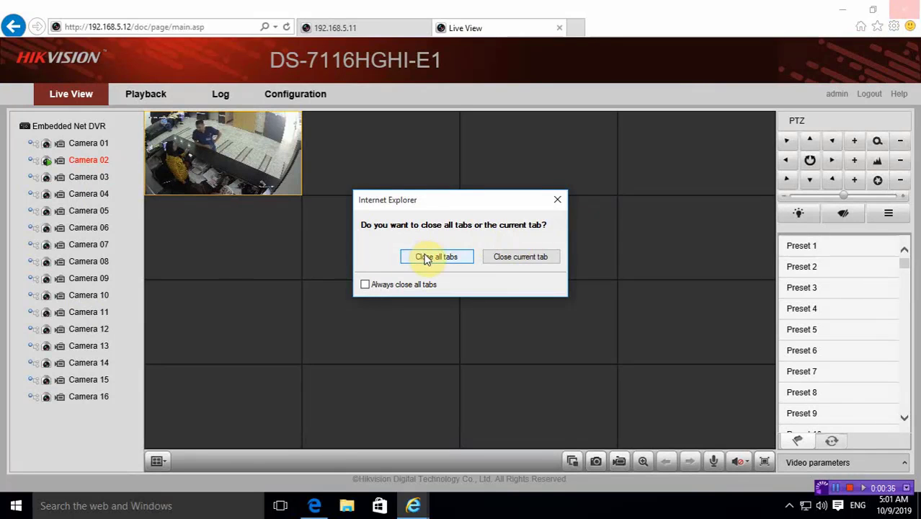
{"action": "left_click", "coordinate": [426, 259]}
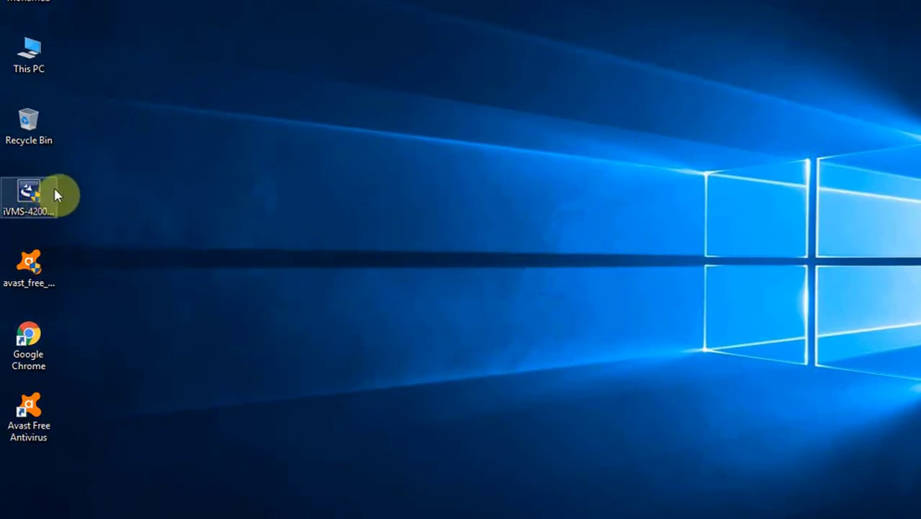
Run the iVMS-4200 v2.6.1.2 installer from the desktop and approve the UAC prompt
{"action": "left_click", "coordinate": [28, 194]}
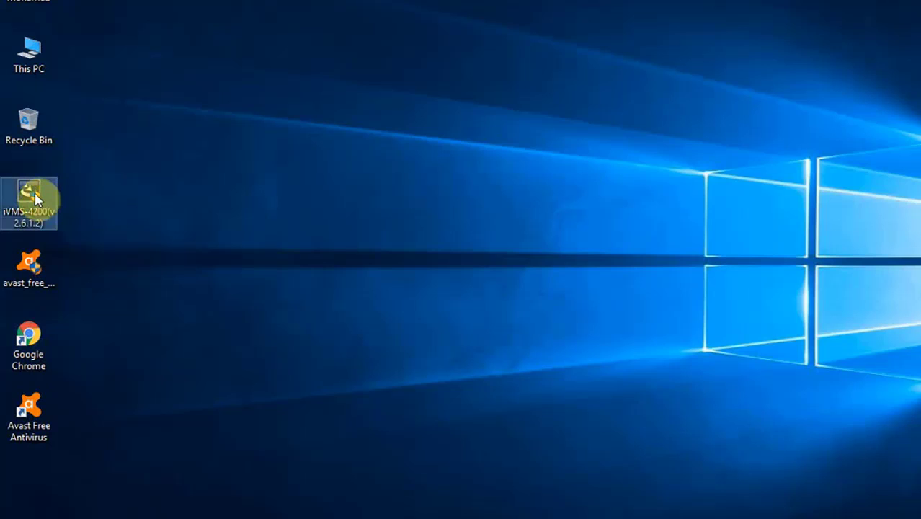
{"action": "double_click", "coordinate": [33, 195]}
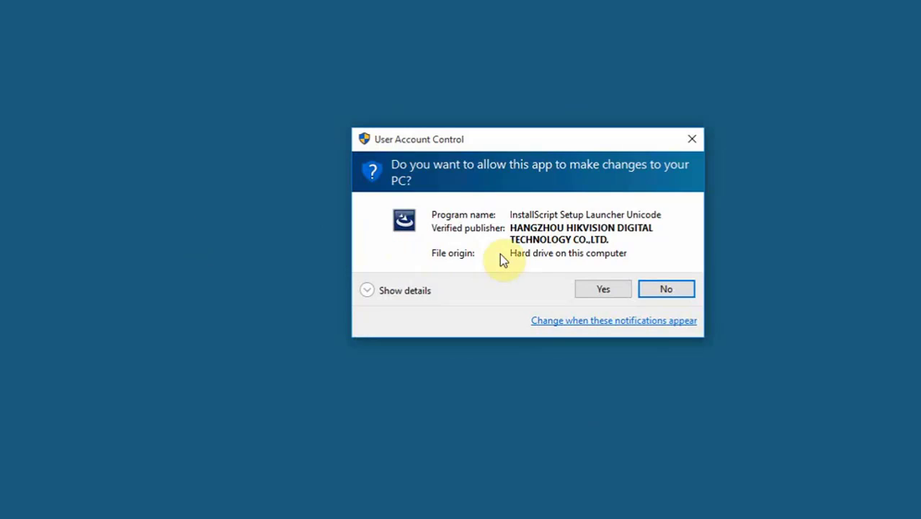
{"action": "left_click", "coordinate": [616, 288]}
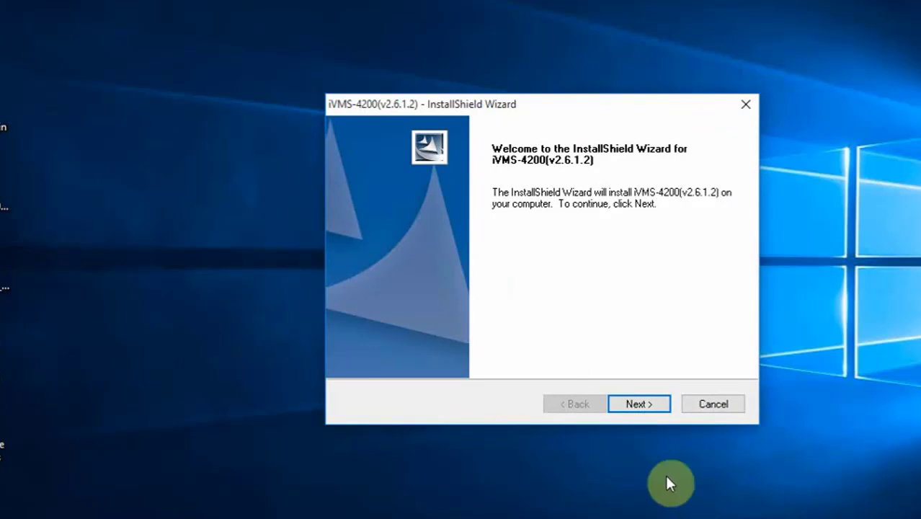
Accept the iVMS-4200 licence agreement and move on to feature selection
{"action": "left_click", "coordinate": [662, 407]}
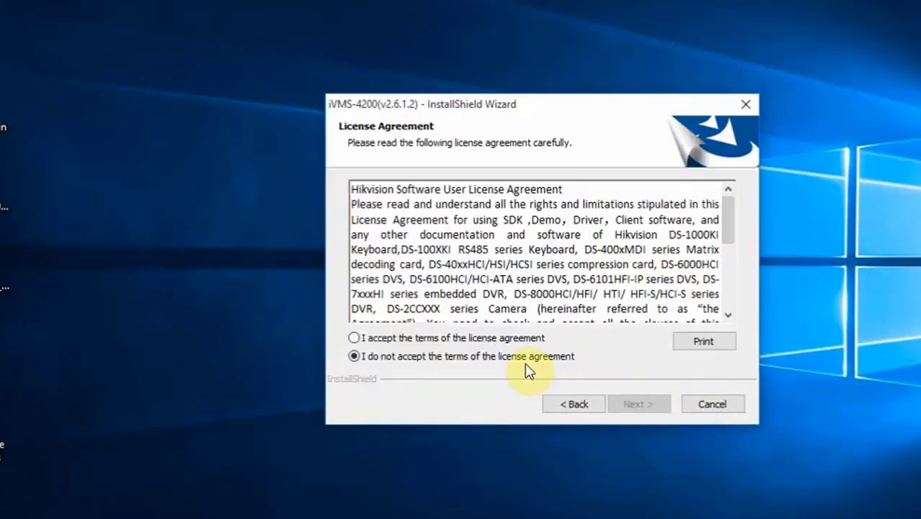
{"action": "left_click", "coordinate": [520, 337]}
{"action": "left_click", "coordinate": [648, 407]}
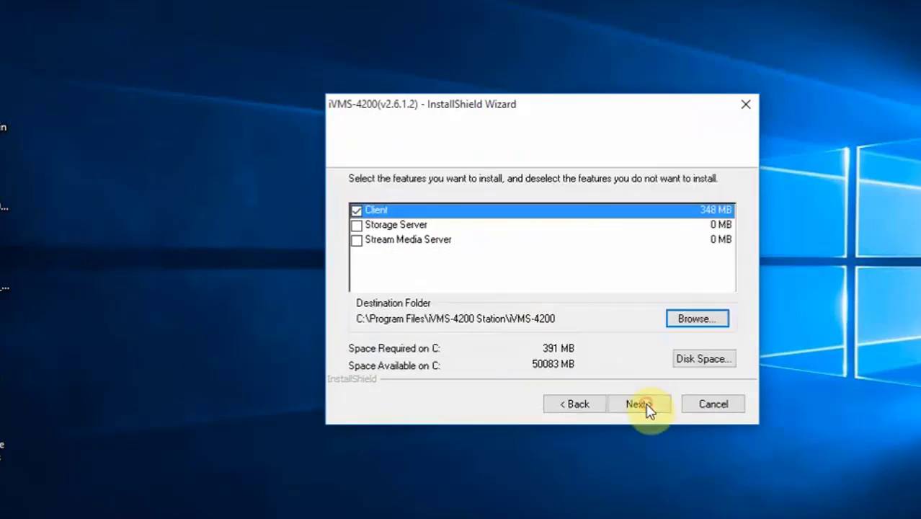
Install only the Client feature (no Storage Server) to the default destination folder
{"action": "left_click", "coordinate": [379, 229]}
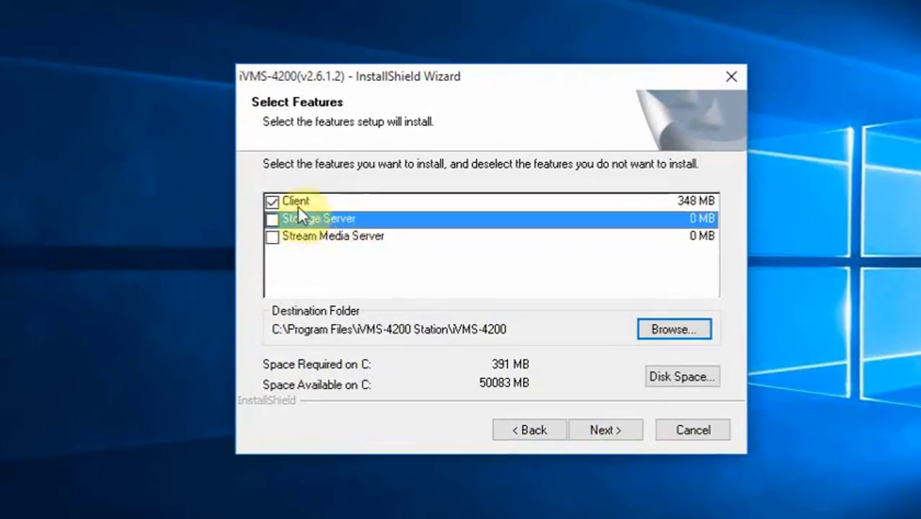
{"action": "left_click", "coordinate": [271, 219]}
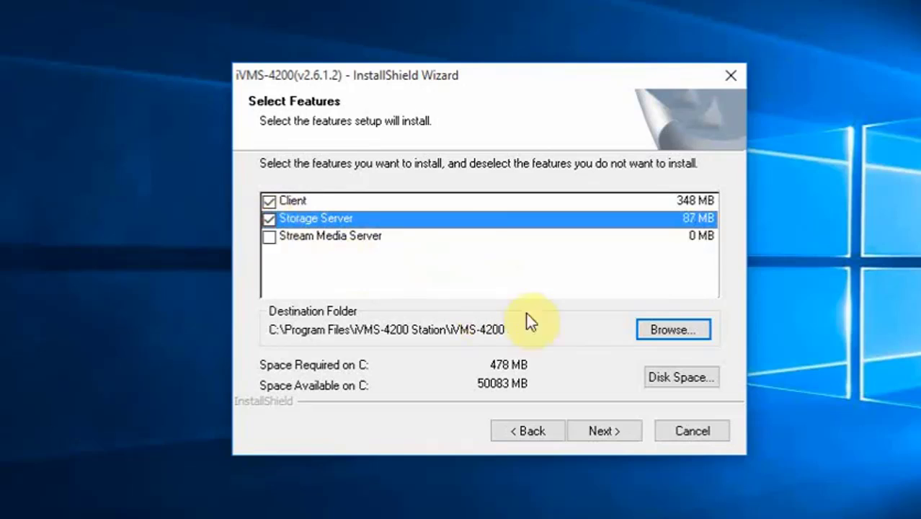
{"action": "left_click", "coordinate": [269, 218]}
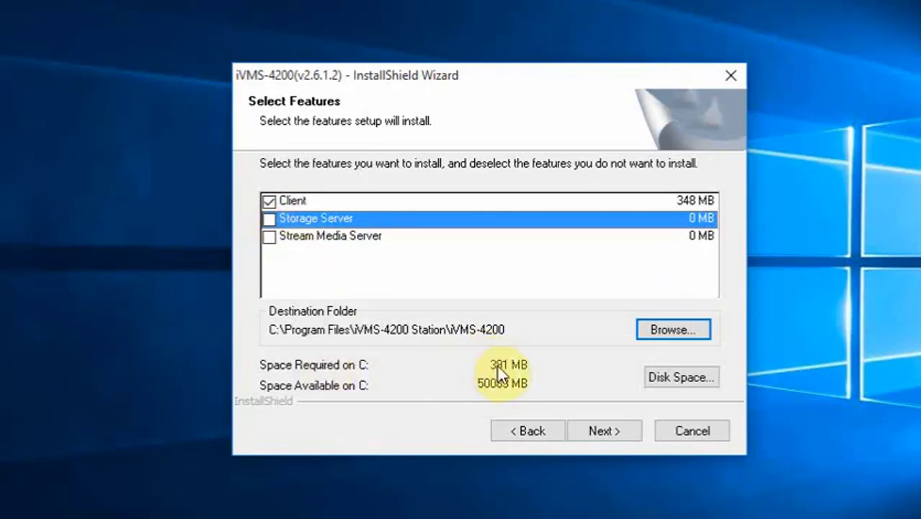
{"action": "left_click", "coordinate": [271, 220]}
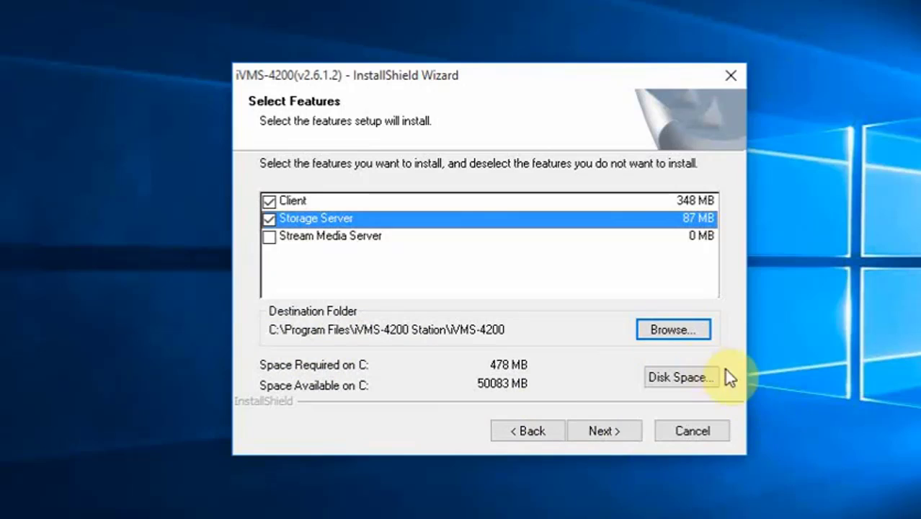
{"action": "left_click", "coordinate": [671, 330]}
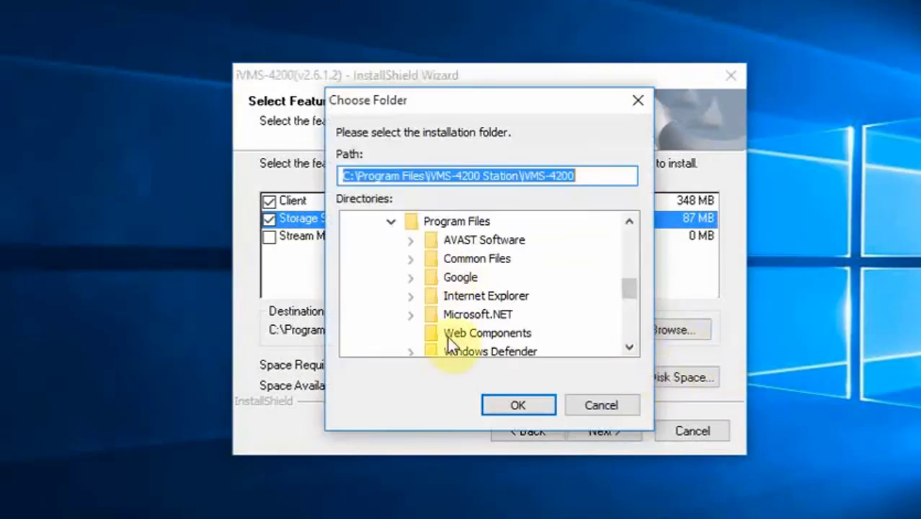
{"action": "left_click", "coordinate": [590, 405]}
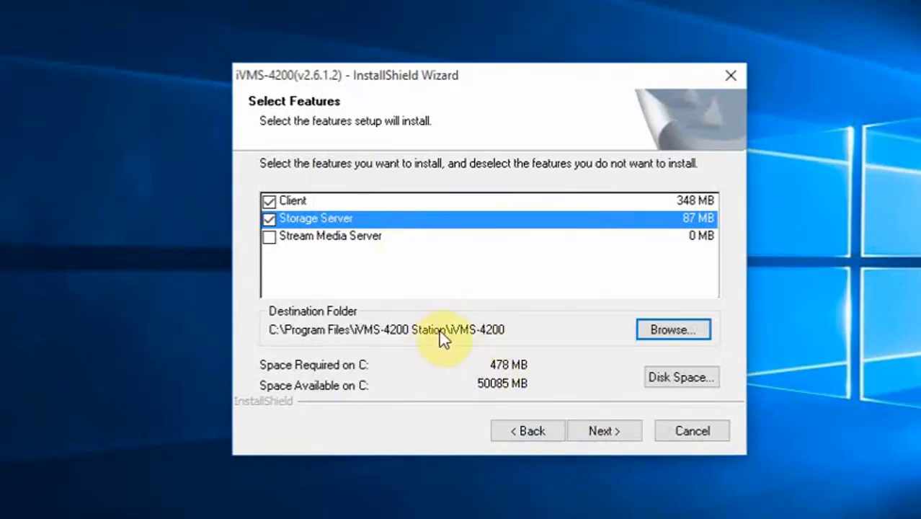
{"action": "left_click", "coordinate": [340, 223]}
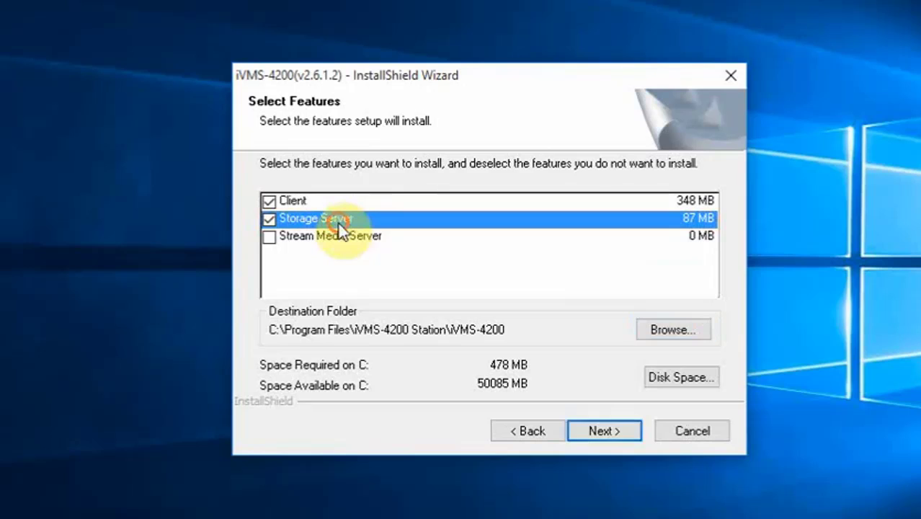
{"action": "left_click", "coordinate": [270, 218]}
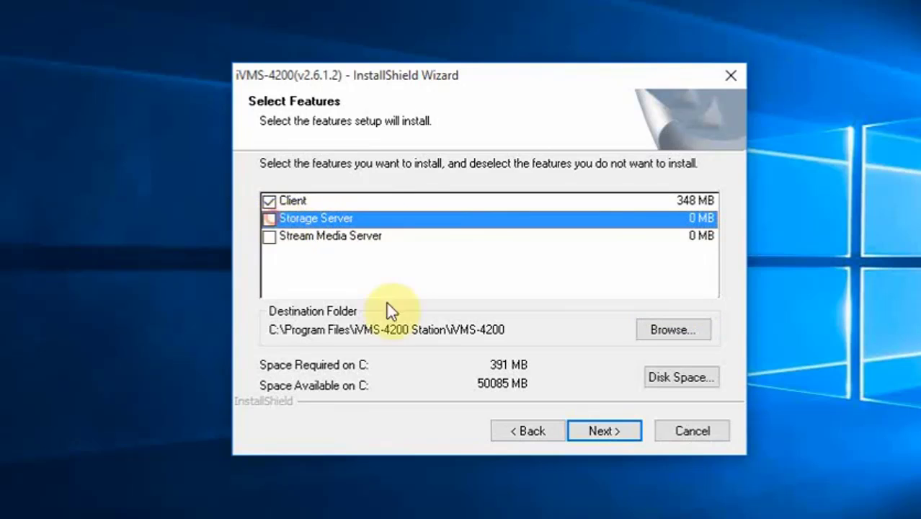
{"action": "left_click", "coordinate": [600, 431]}
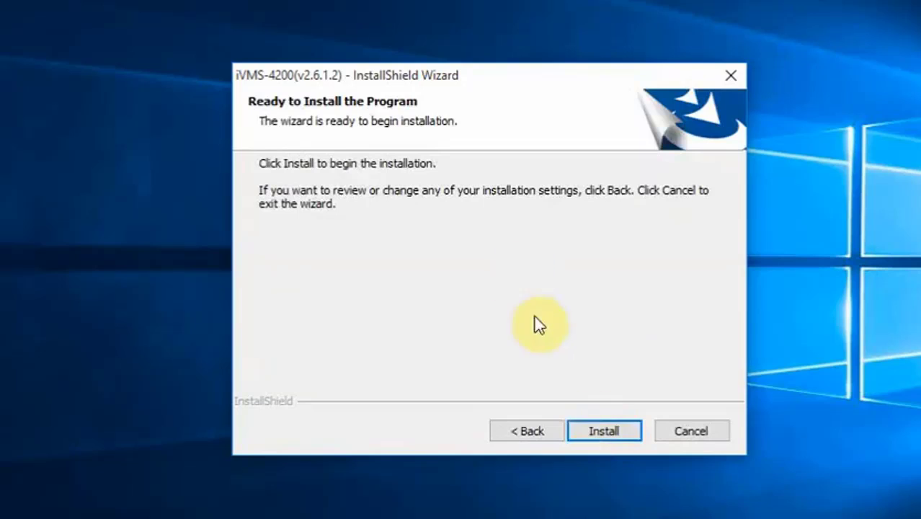
Install iVMS-4200 with a Client desktop shortcut, cancel the Win10Pcap setup, and finish
{"action": "left_click", "coordinate": [591, 431]}
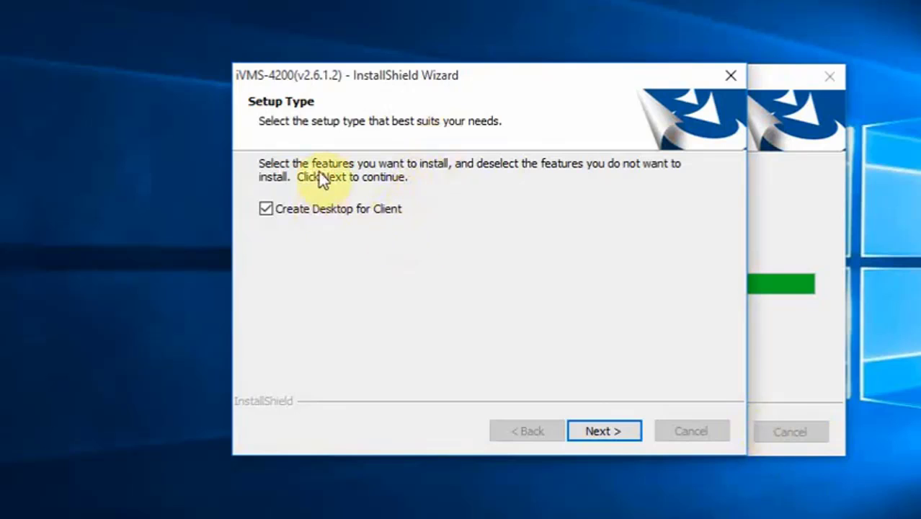
{"action": "left_click", "coordinate": [585, 426]}
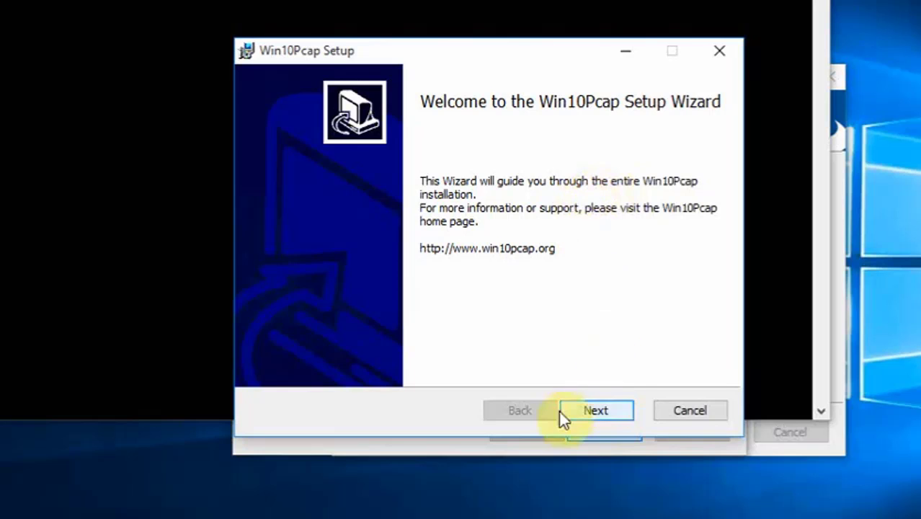
{"action": "left_click", "coordinate": [688, 412]}
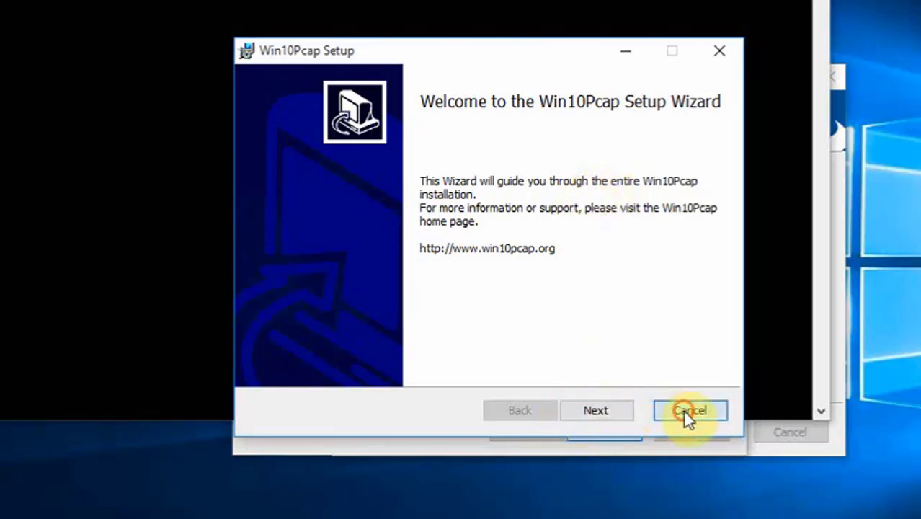
{"action": "left_click", "coordinate": [451, 290]}
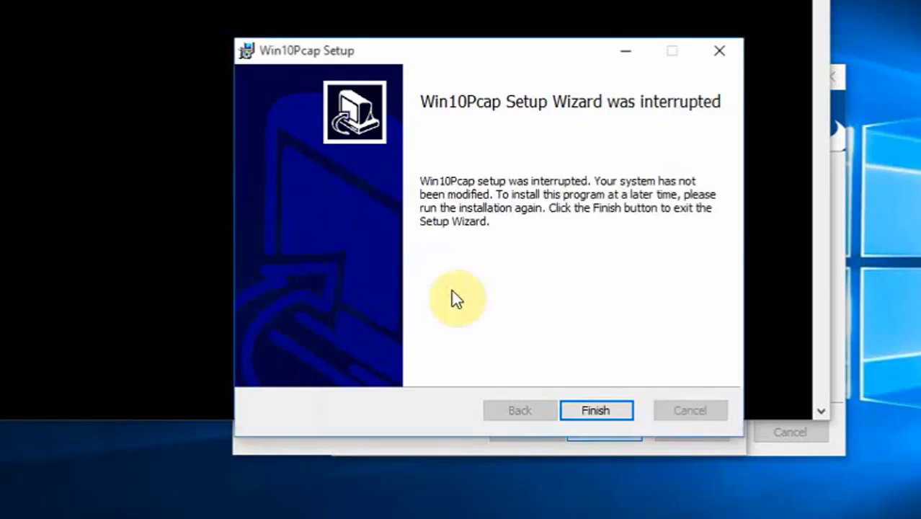
{"action": "left_click", "coordinate": [593, 409]}
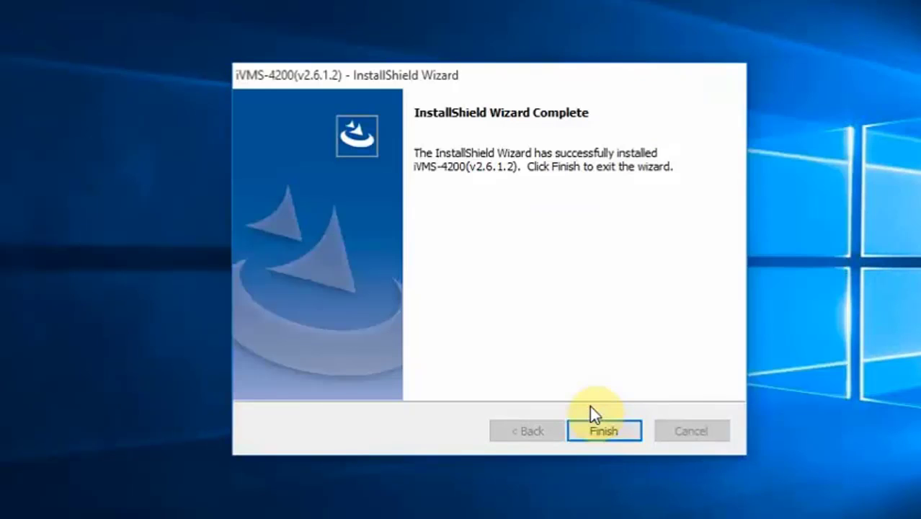
{"action": "left_click", "coordinate": [588, 426]}
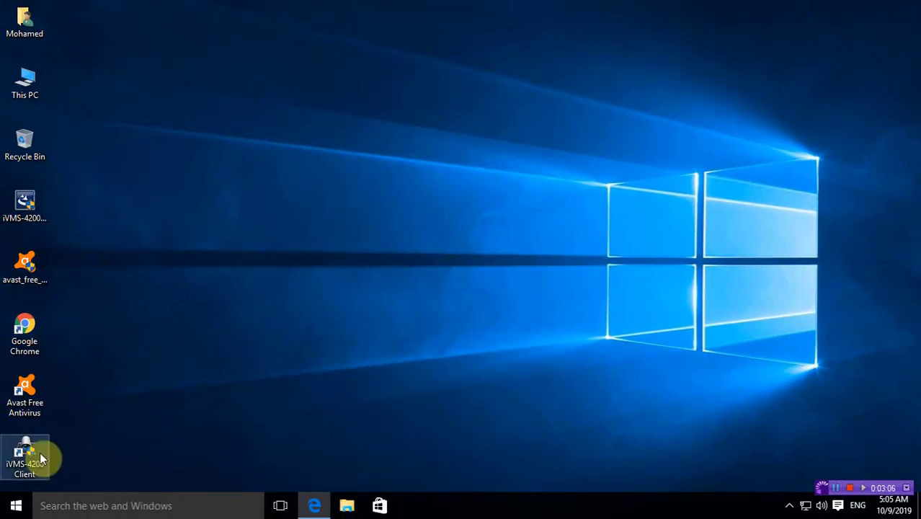
Launch iVMS-4200 Client from its desktop shortcut and approve the UAC prompt
{"action": "double_click", "coordinate": [40, 452]}
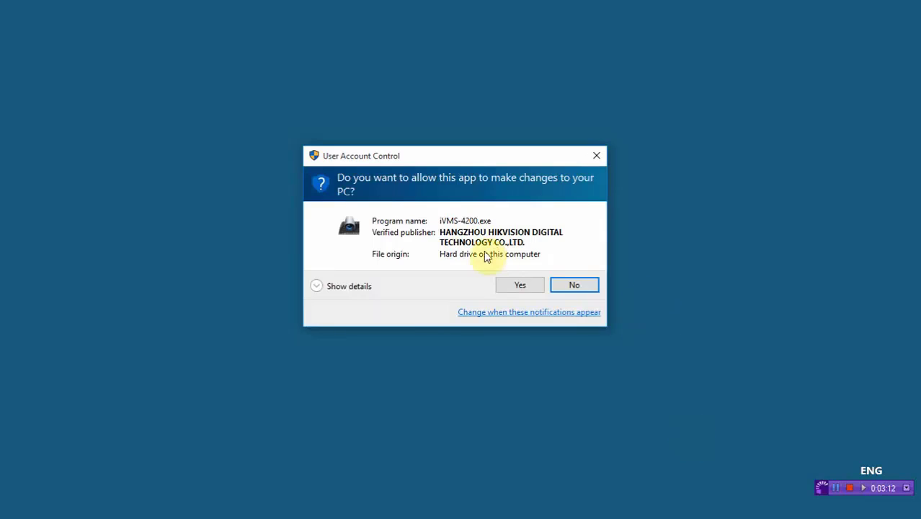
{"action": "left_click", "coordinate": [505, 284]}
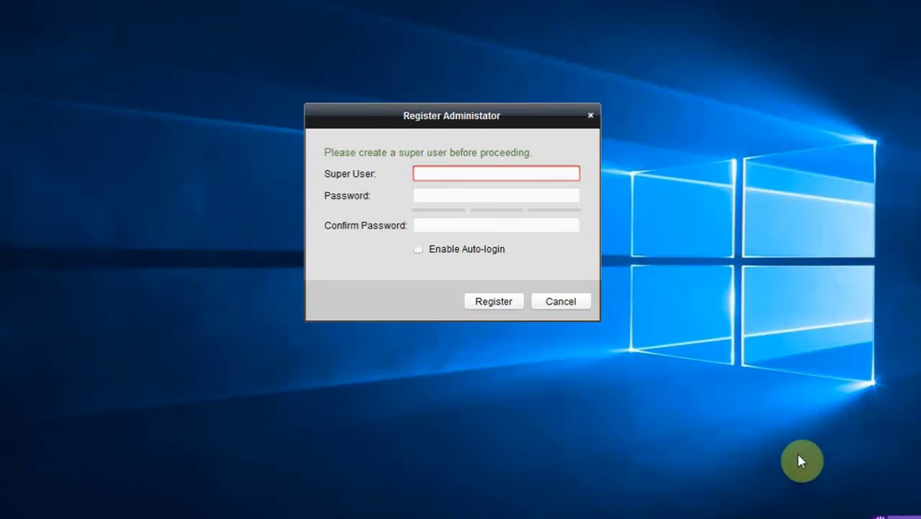
Register super user admin with a password and Enable Auto-login ticked
{"action": "type", "text": "min"}
{"action": "key", "text": "Tab"}
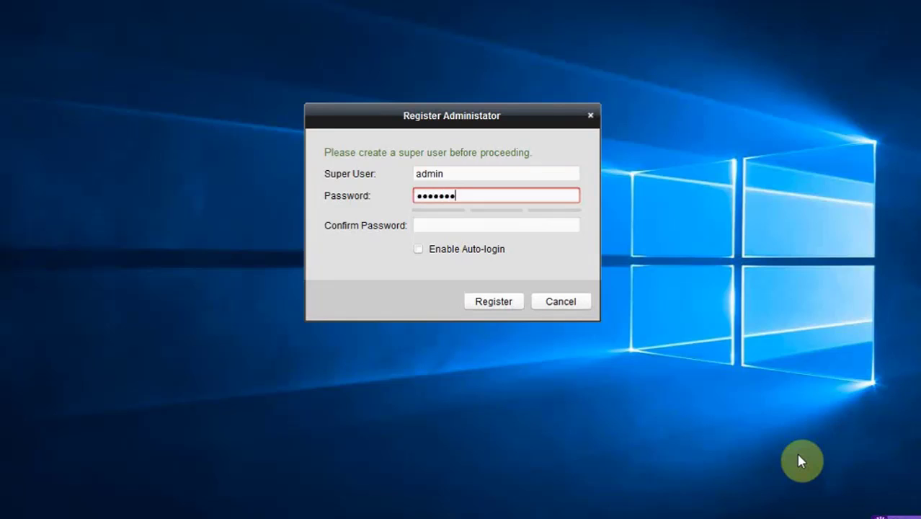
{"action": "type", "text": "••"}
{"action": "key", "text": "Tab"}
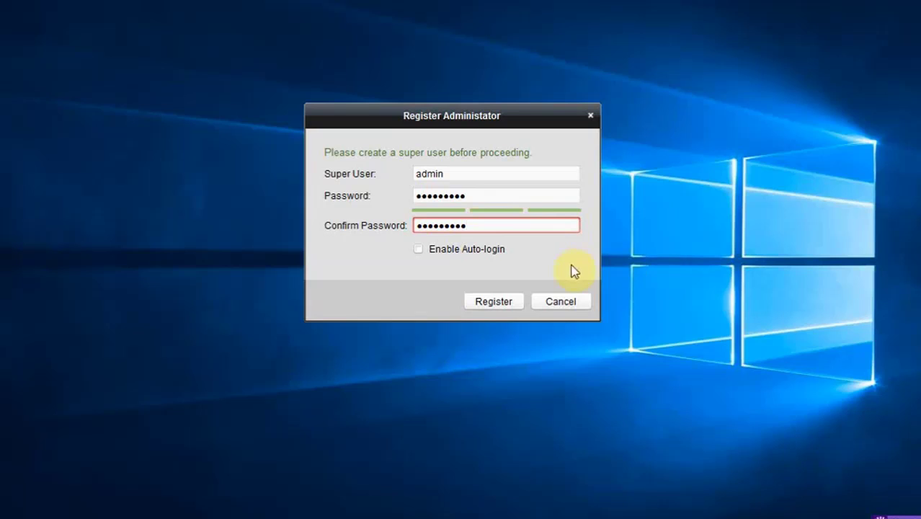
{"action": "left_click", "coordinate": [488, 253]}
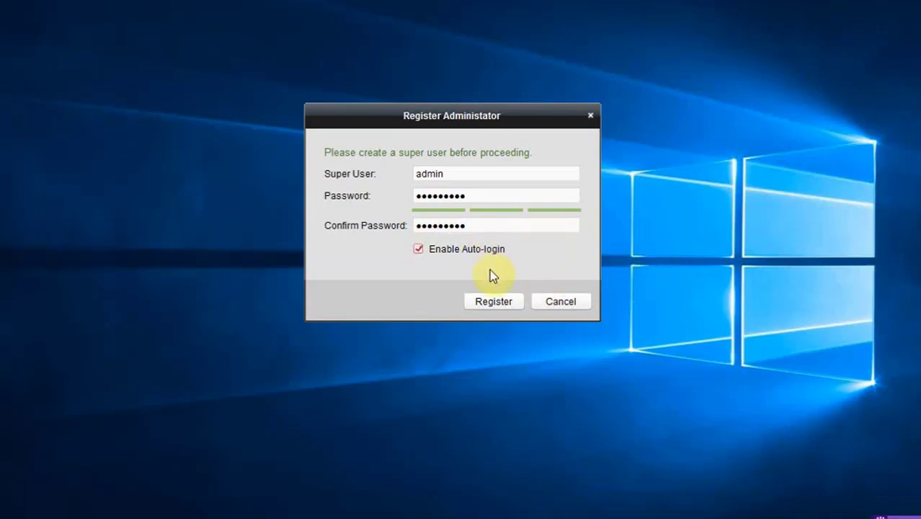
{"action": "left_click", "coordinate": [502, 304]}
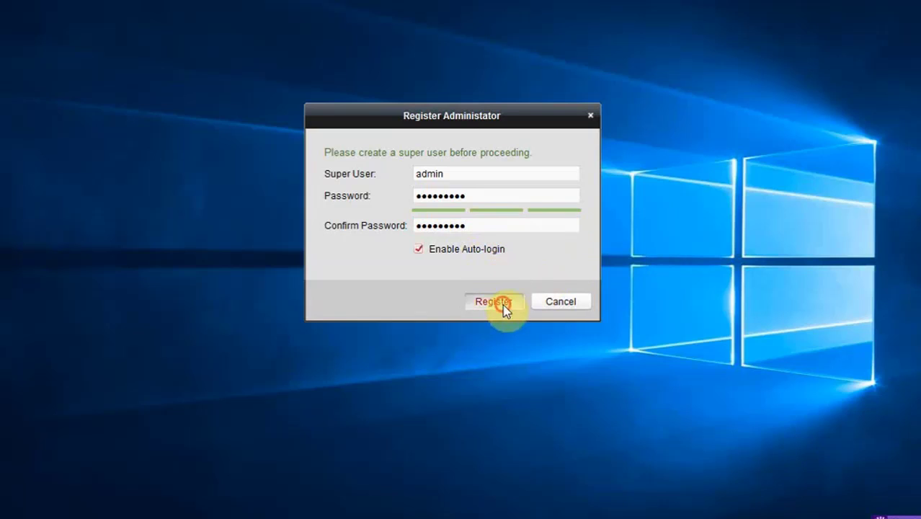
Retype the mismatched password and confirmation, then submit the registration again
{"action": "left_click", "coordinate": [487, 225]}
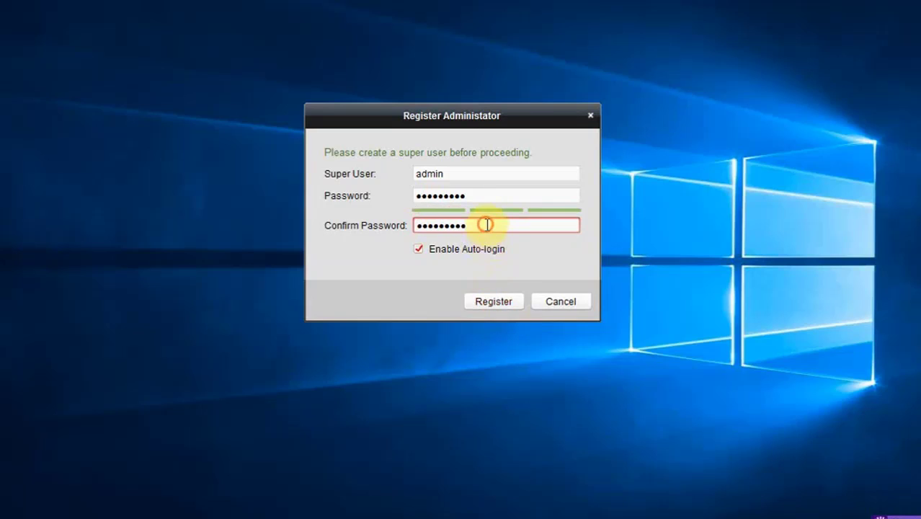
{"action": "left_click_drag", "start_coordinate": [485, 223], "coordinate": [382, 214]}
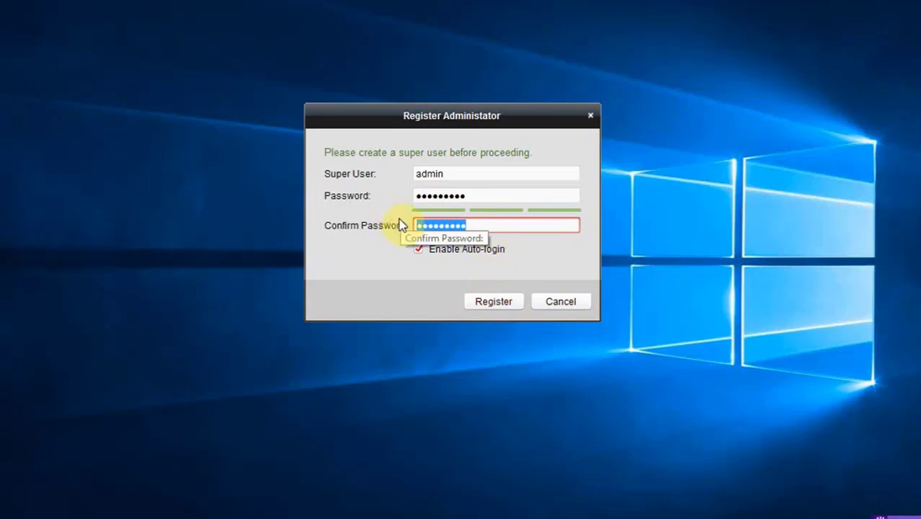
{"action": "type", "text": "a"}
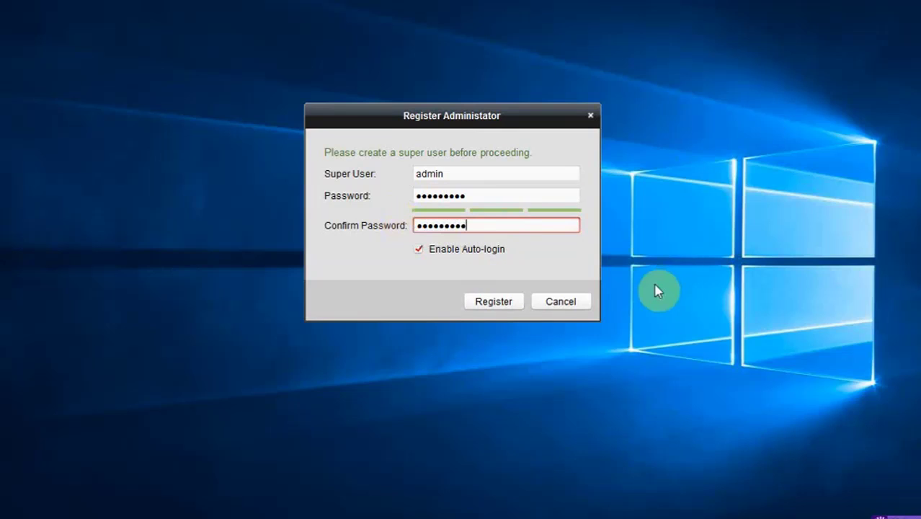
{"action": "left_click", "coordinate": [508, 308]}
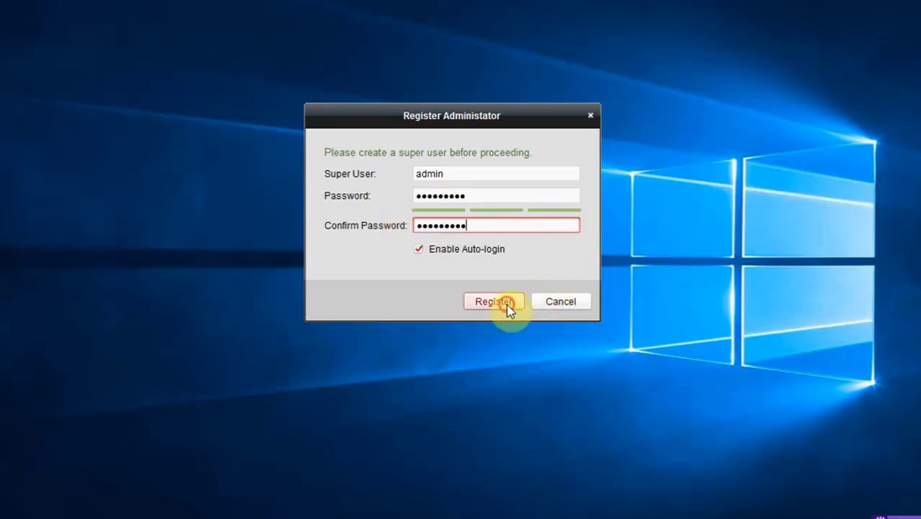
{"action": "double_click", "coordinate": [506, 198]}
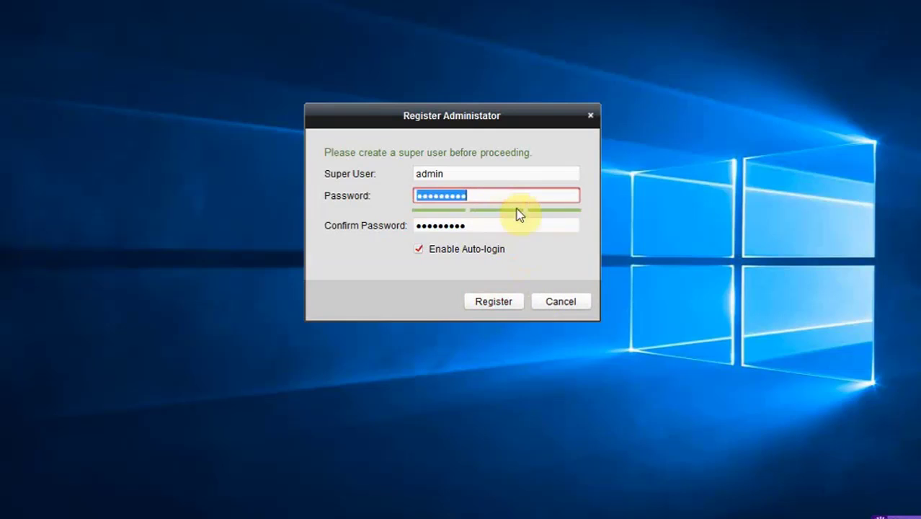
{"action": "type", "text": "a"}
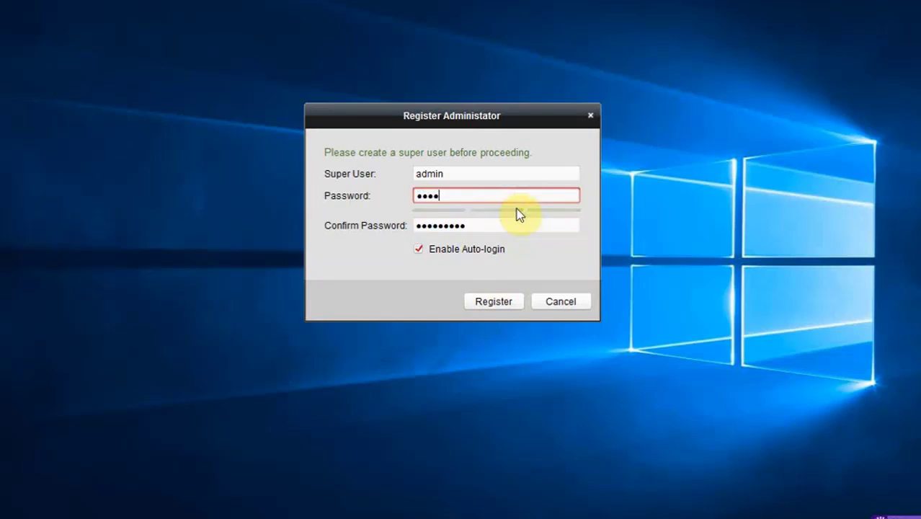
{"action": "type", "text": "dmin123"}
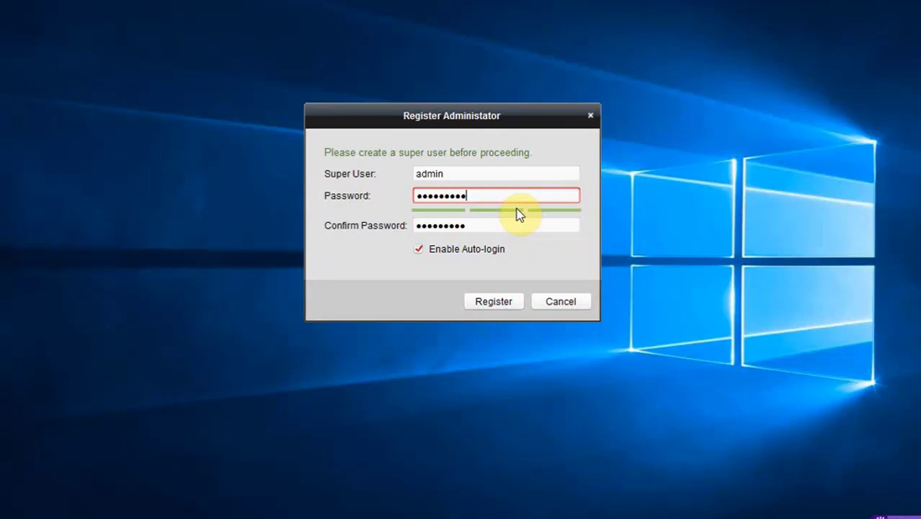
{"action": "key", "text": "Return"}
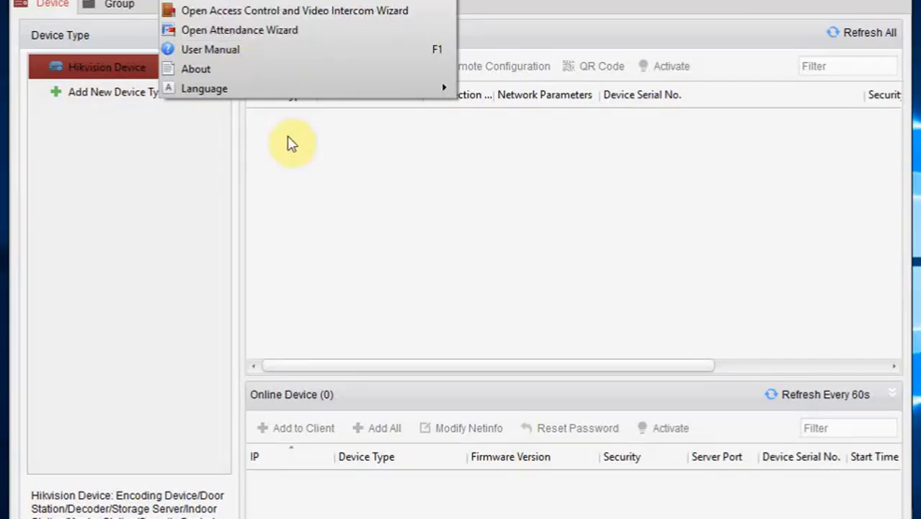
Fill the Add device form: nickname dvr1, address 192.168.5.11, user admin and its password
{"action": "left_click", "coordinate": [308, 248]}
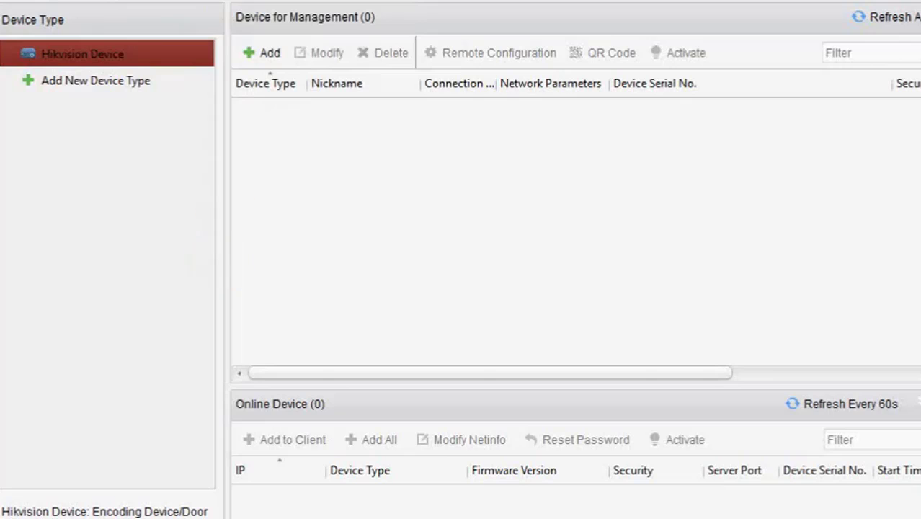
{"action": "left_click", "coordinate": [271, 64]}
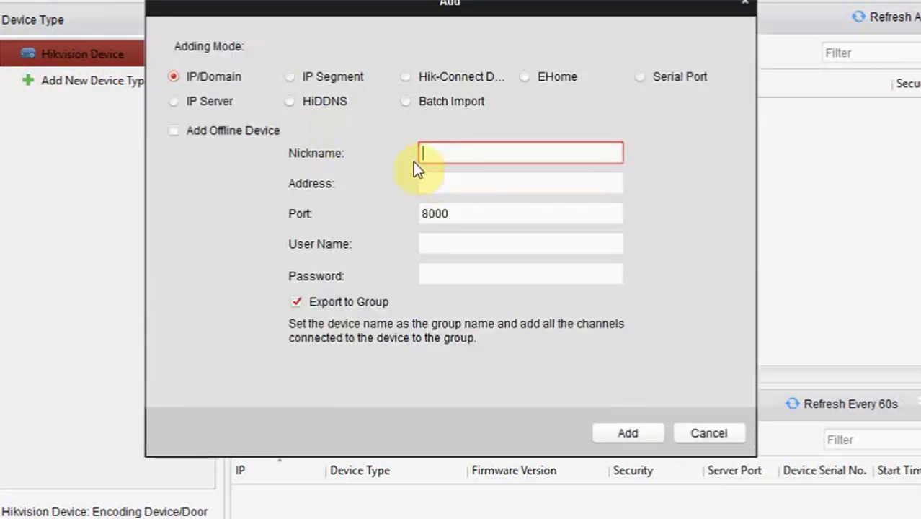
{"action": "type", "text": "dvr1"}
{"action": "key", "text": "Tab"}
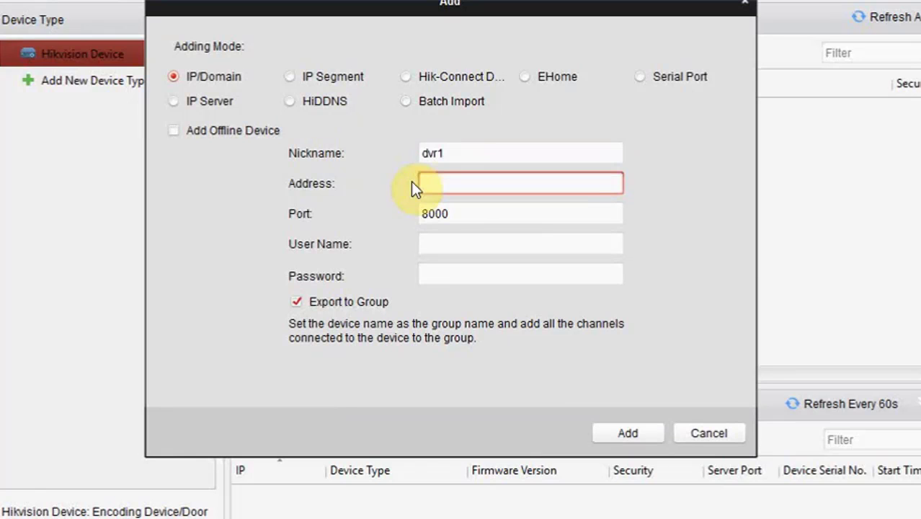
{"action": "type", "text": "192.168.5.11"}
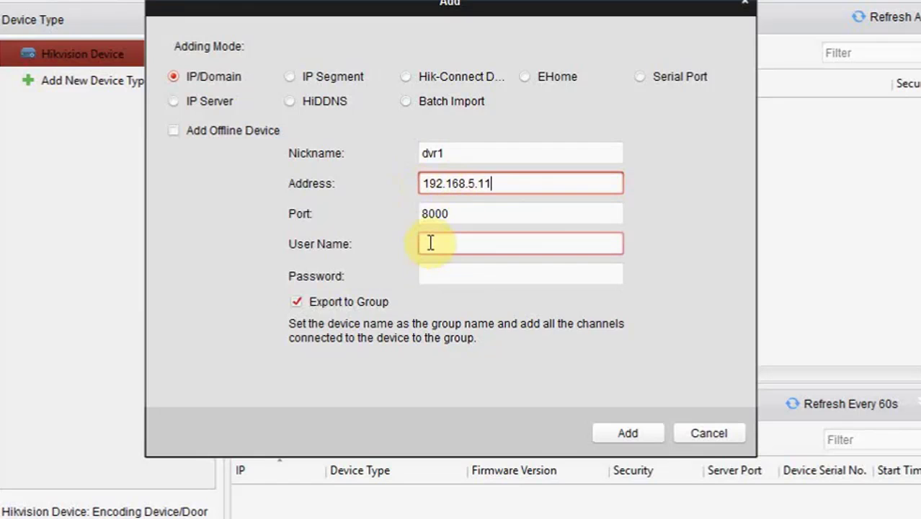
{"action": "left_click", "coordinate": [437, 245]}
{"action": "left_click", "coordinate": [461, 218]}
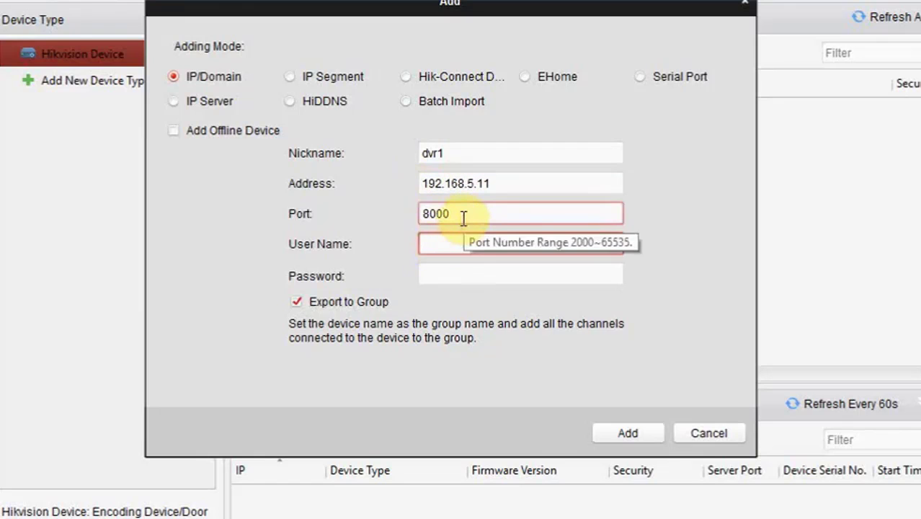
{"action": "type", "text": "admin"}
{"action": "key", "text": "Tab"}
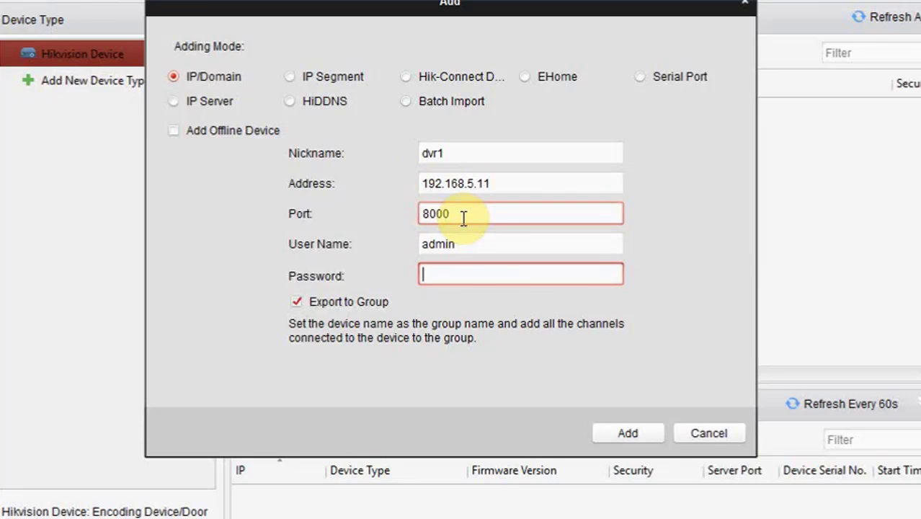
{"action": "type", "text": "123456789"}
Add dvr1, check its eight-camera group, and return to the Device list
{"action": "left_click", "coordinate": [605, 437]}
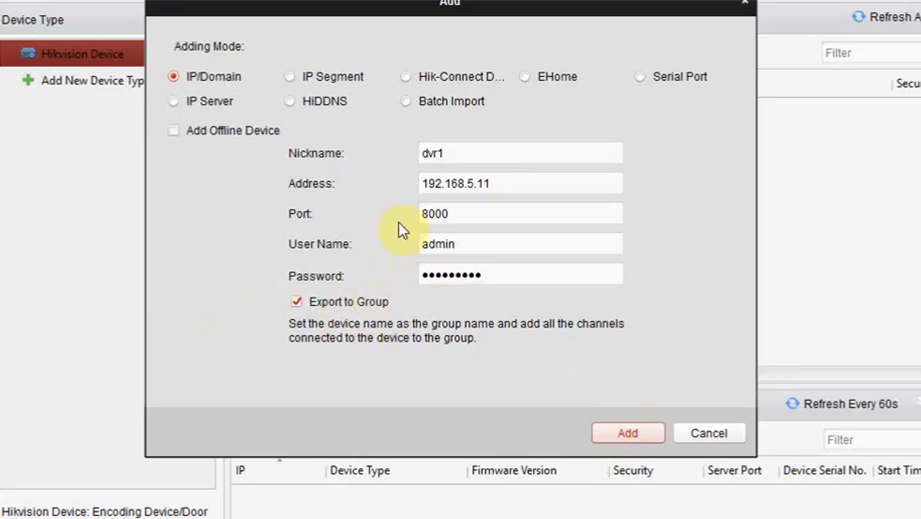
{"action": "left_click", "coordinate": [596, 434]}
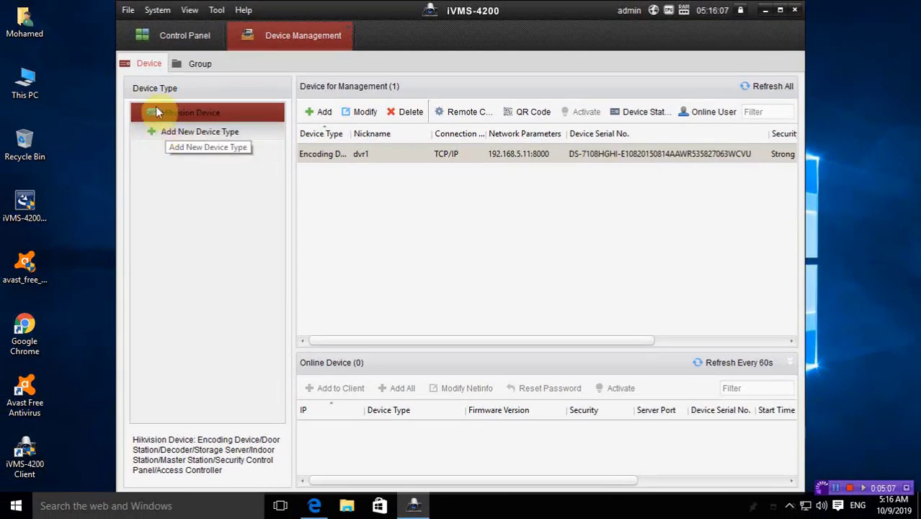
{"action": "left_click", "coordinate": [197, 63]}
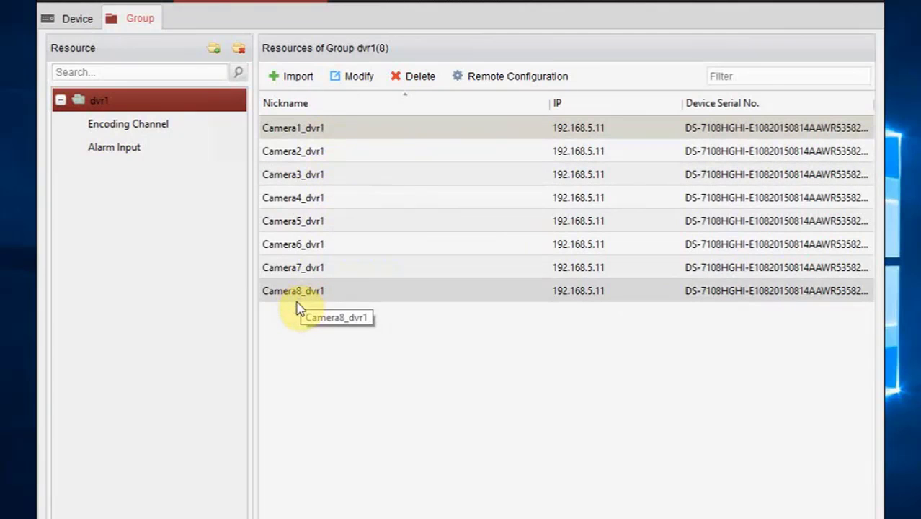
{"action": "left_click", "coordinate": [85, 22]}
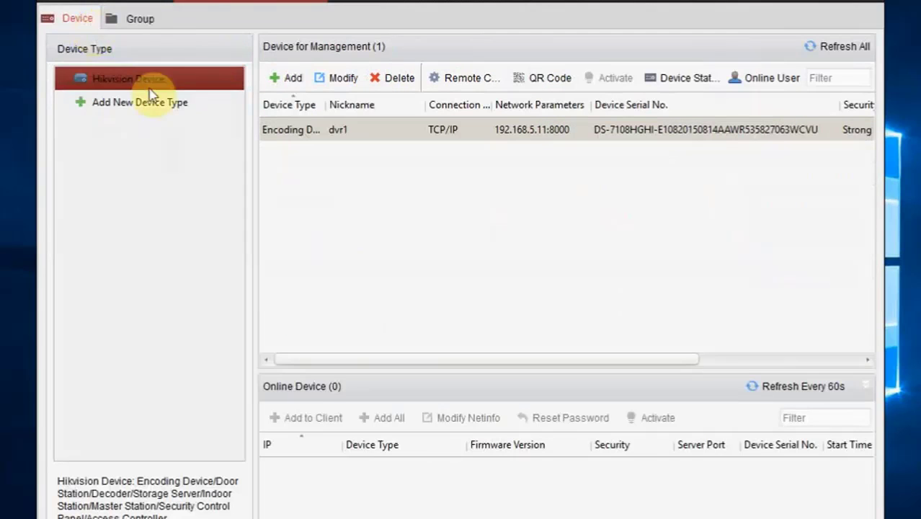
Add device dvr2 at address 192.168.5.13
{"action": "left_click", "coordinate": [275, 79]}
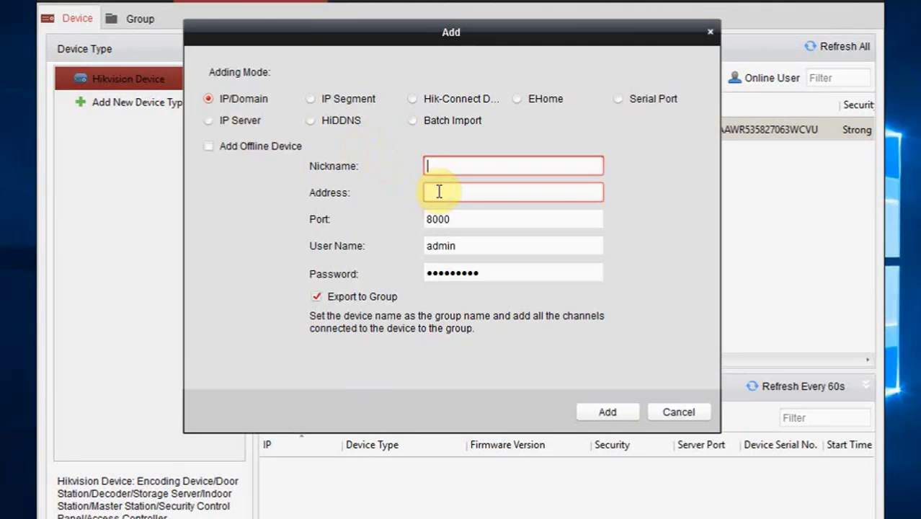
{"action": "type", "text": "dvr2"}
{"action": "left_click", "coordinate": [438, 192]}
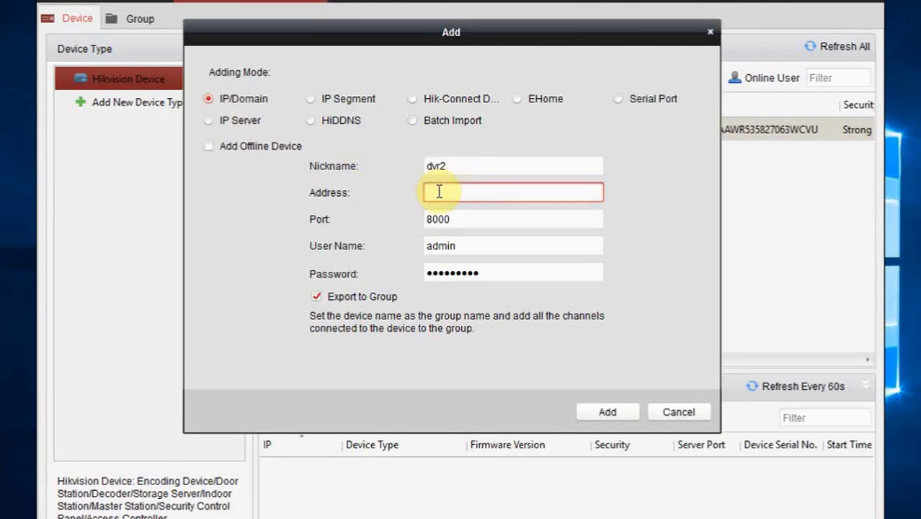
{"action": "type", "text": "192.168.5.13"}
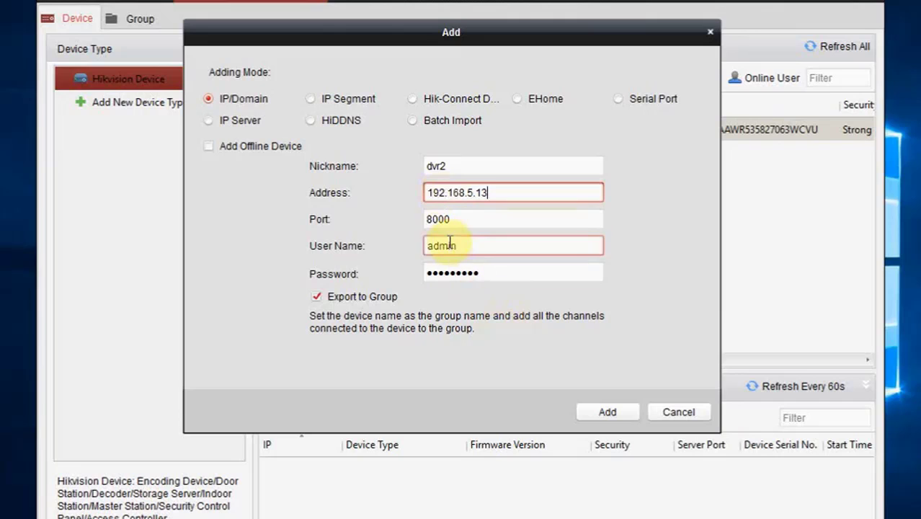
{"action": "left_click", "coordinate": [604, 413]}
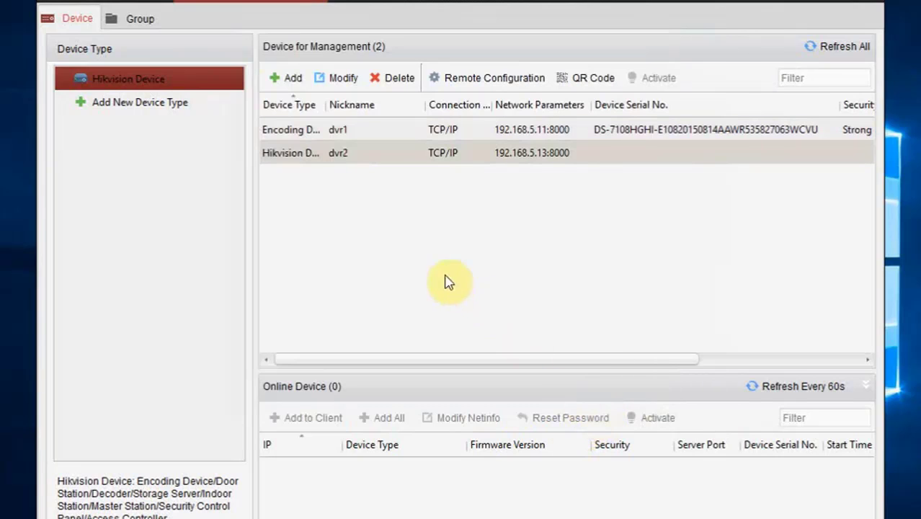
Add device dvr3 at address 192.168.5.15, correcting the mistyped nickname
{"action": "left_click", "coordinate": [281, 77]}
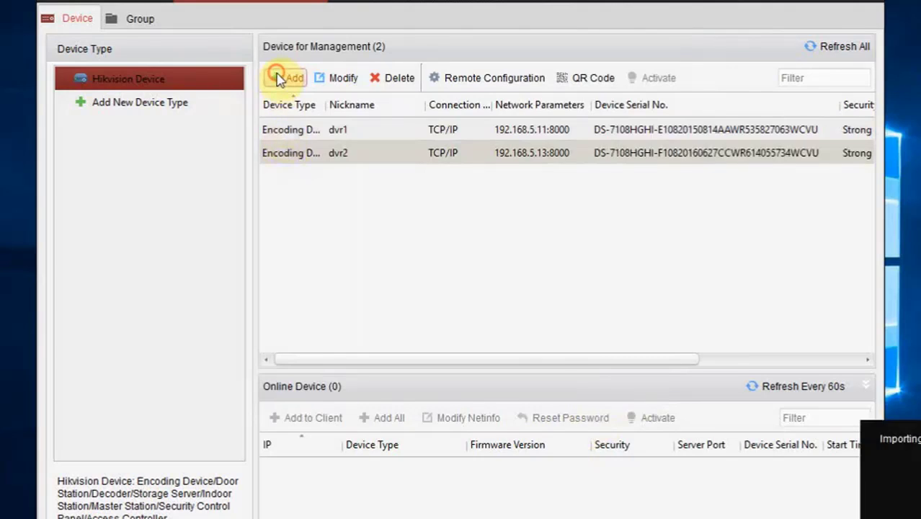
{"action": "type", "text": "19"}
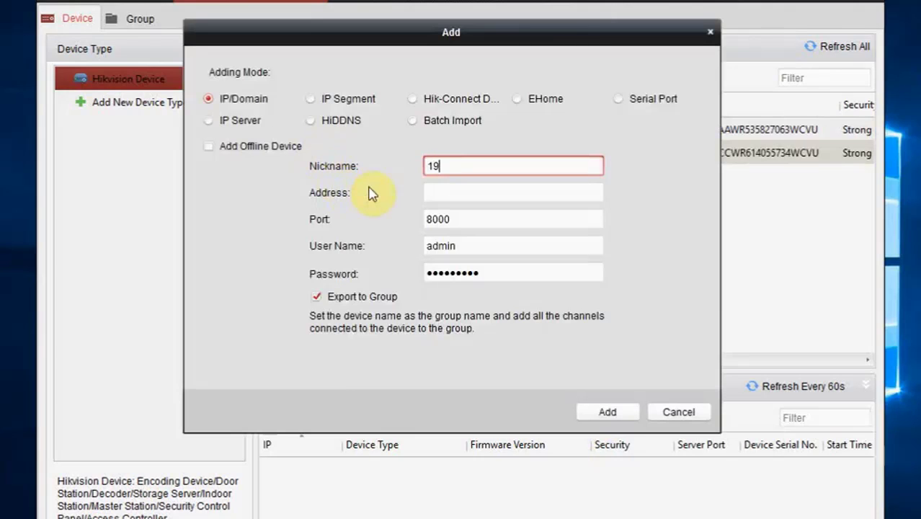
{"action": "type", "text": "2.168.5.13"}
{"action": "key", "text": "Tab"}
{"action": "key", "text": "shift+Tab"}
{"action": "type", "text": "dvr"}
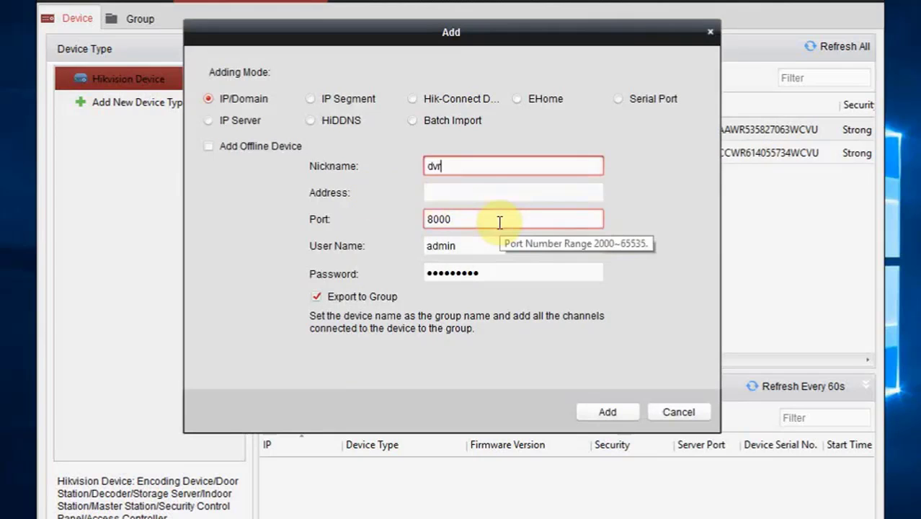
{"action": "type", "text": "3"}
{"action": "key", "text": "Tab"}
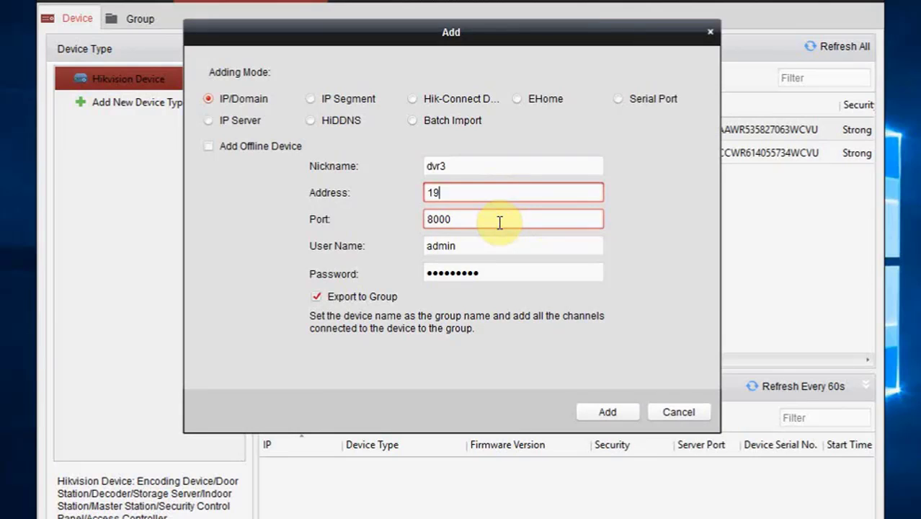
{"action": "type", "text": "192.168.5.15"}
{"action": "left_click", "coordinate": [582, 413]}
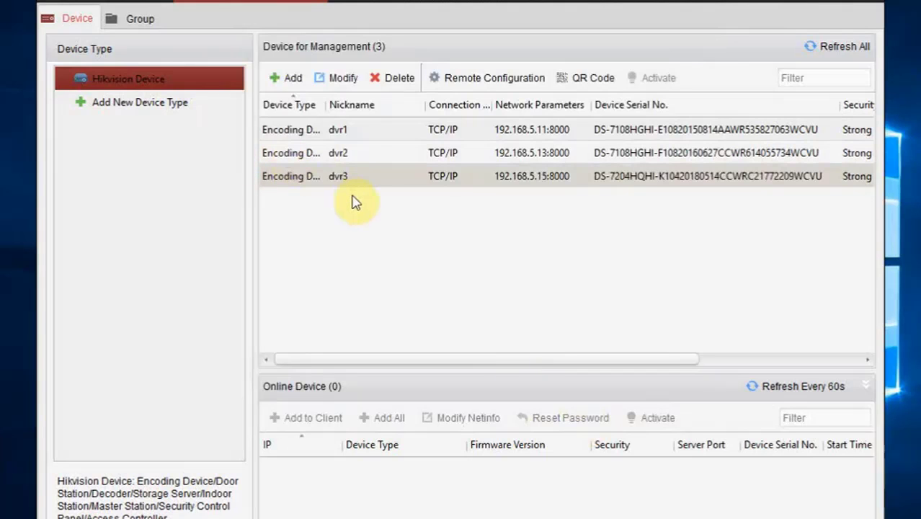
Review the cameras in the dvr3, dvr2 and dvr1 groups, then go back to the Device list
{"action": "left_click", "coordinate": [138, 19]}
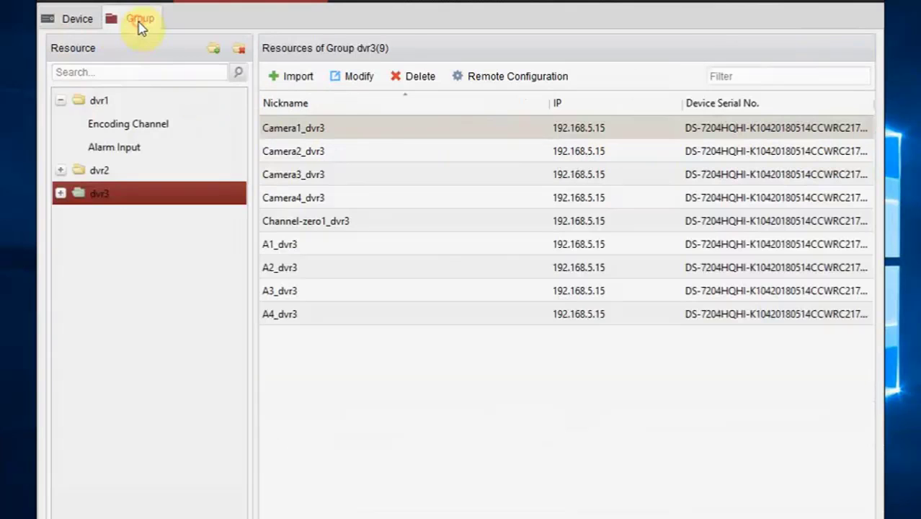
{"action": "left_click", "coordinate": [61, 193]}
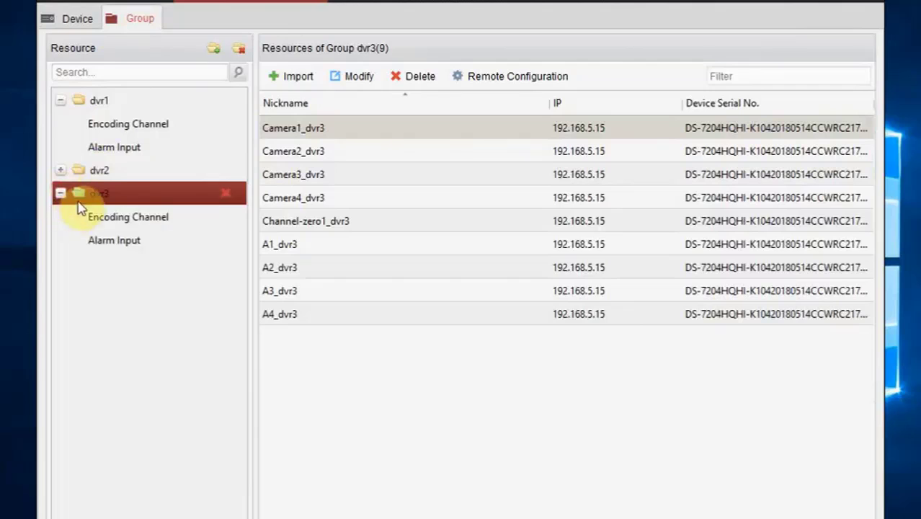
{"action": "left_click", "coordinate": [121, 178]}
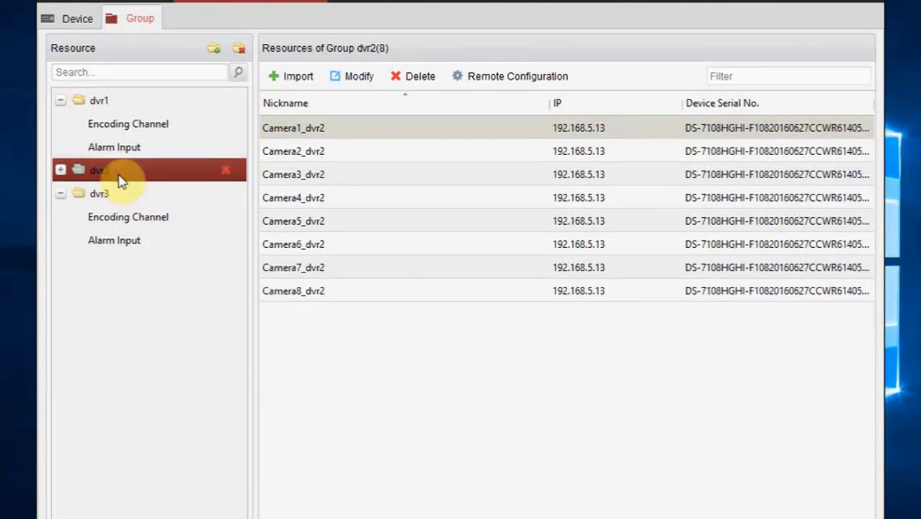
{"action": "left_click", "coordinate": [137, 108]}
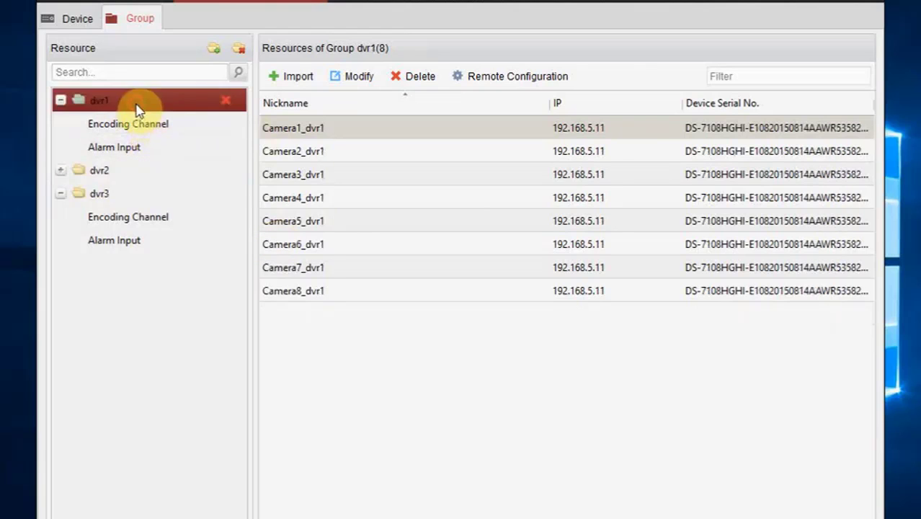
{"action": "left_click", "coordinate": [100, 194]}
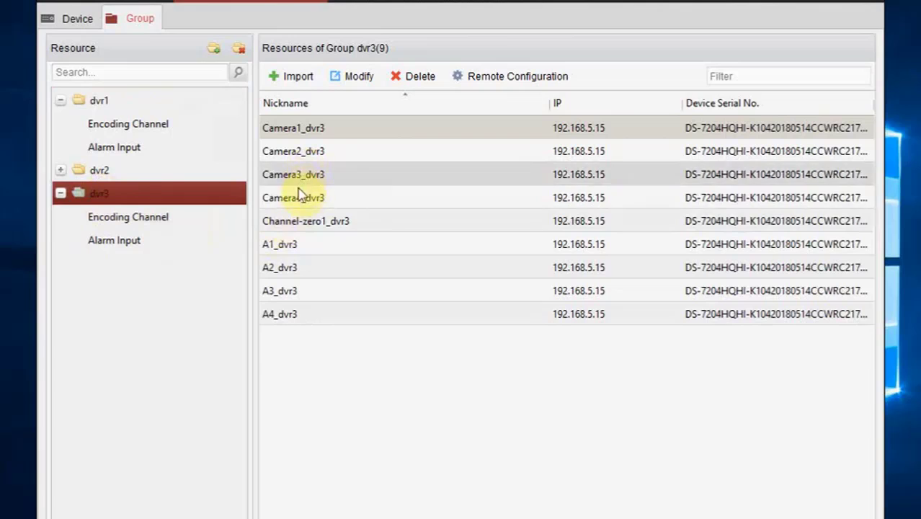
{"action": "mouse_move", "coordinate": [205, 110]}
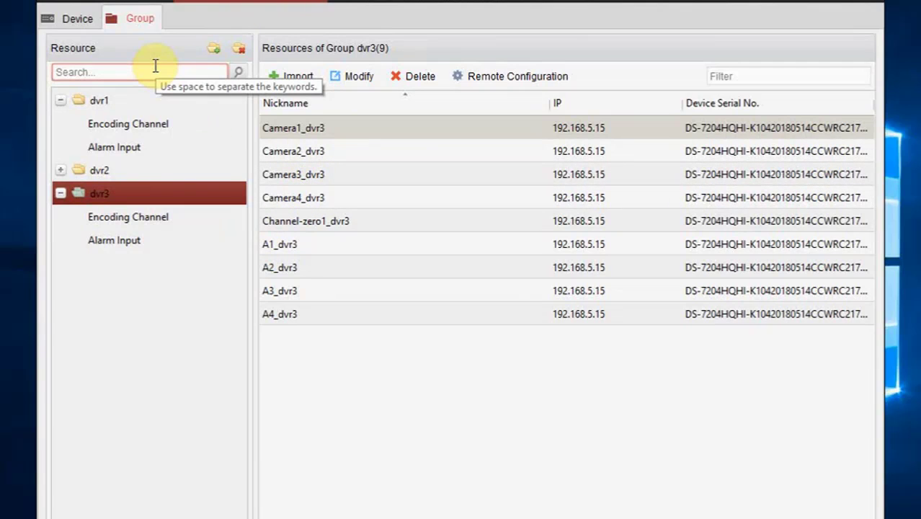
{"action": "left_click", "coordinate": [62, 26]}
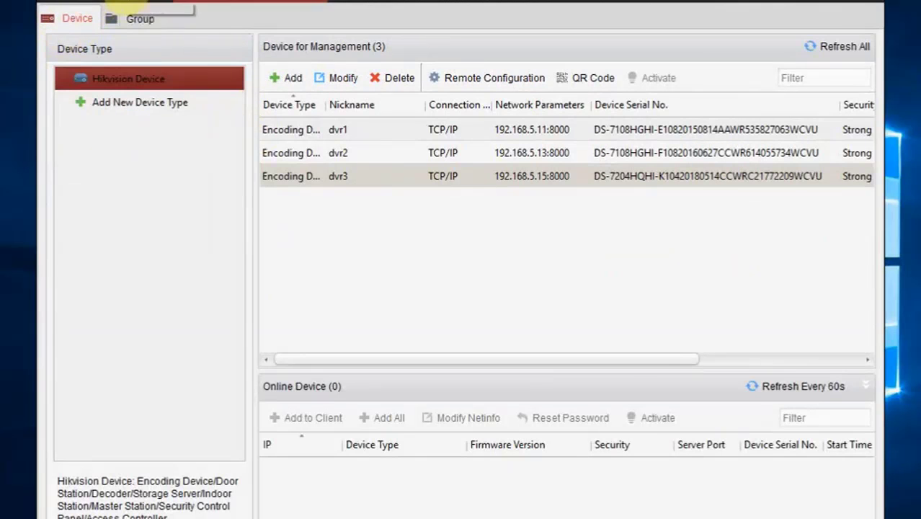
{"action": "left_click", "coordinate": [115, 5]}
{"action": "left_click", "coordinate": [288, 4]}
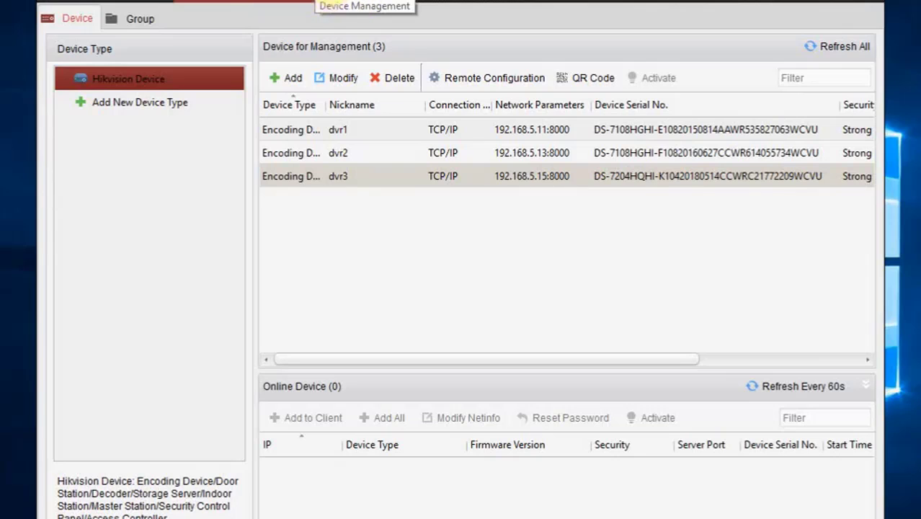
Open Main View and play the 9-Screen, 1-Screen and 4-Screen default layouts
{"action": "left_click", "coordinate": [130, 2]}
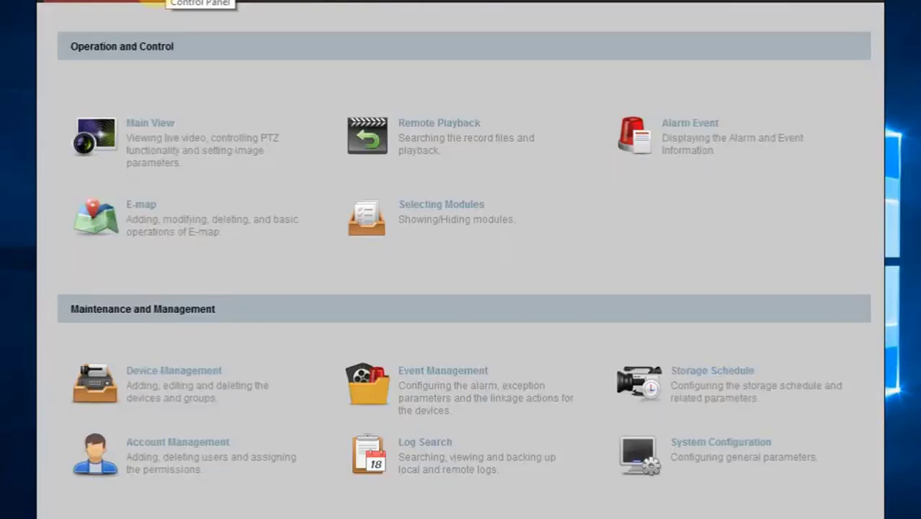
{"action": "left_click", "coordinate": [138, 145]}
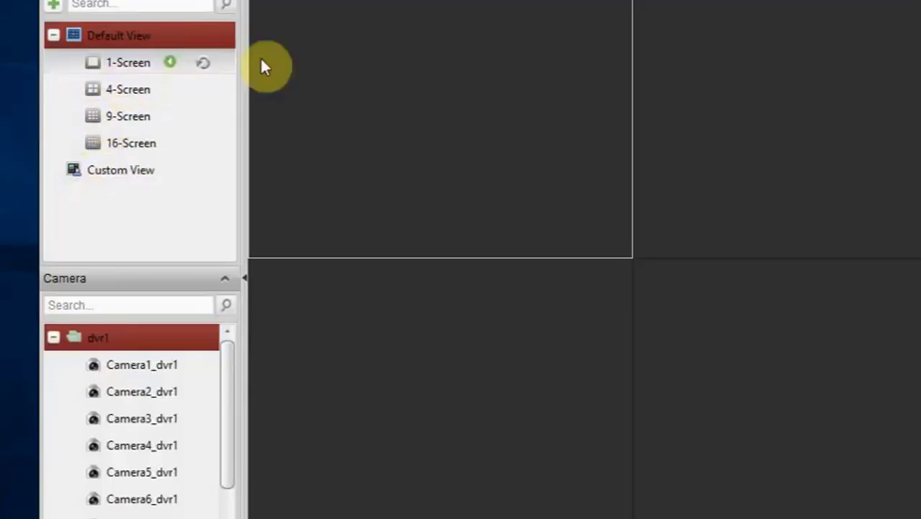
{"action": "left_click", "coordinate": [127, 119]}
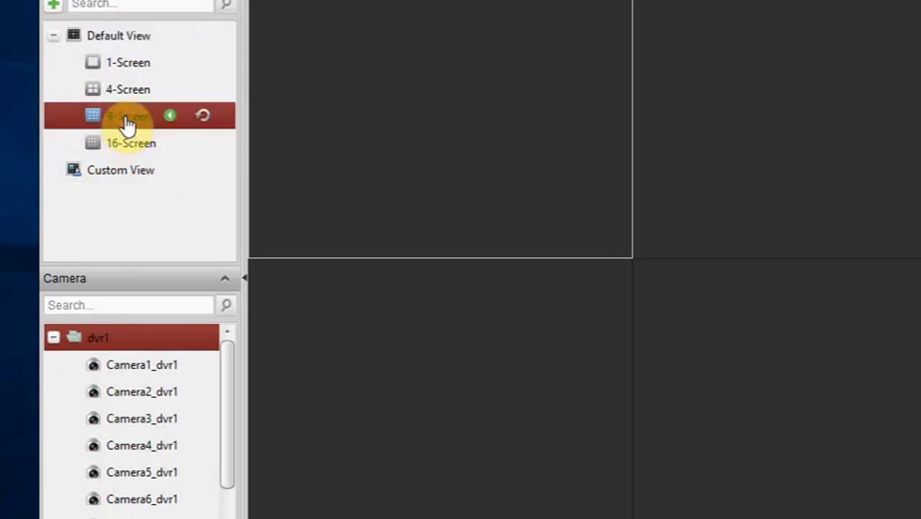
{"action": "left_click", "coordinate": [169, 116]}
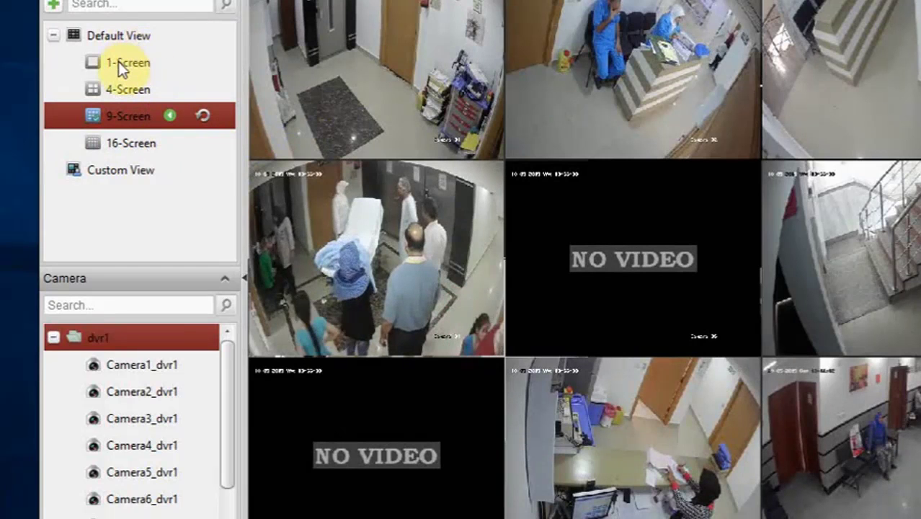
{"action": "left_click", "coordinate": [119, 65]}
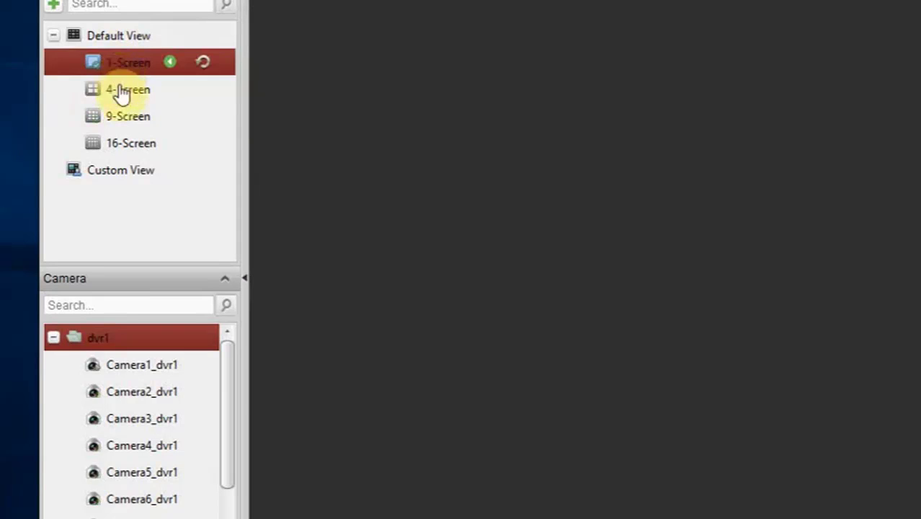
{"action": "left_click", "coordinate": [123, 95]}
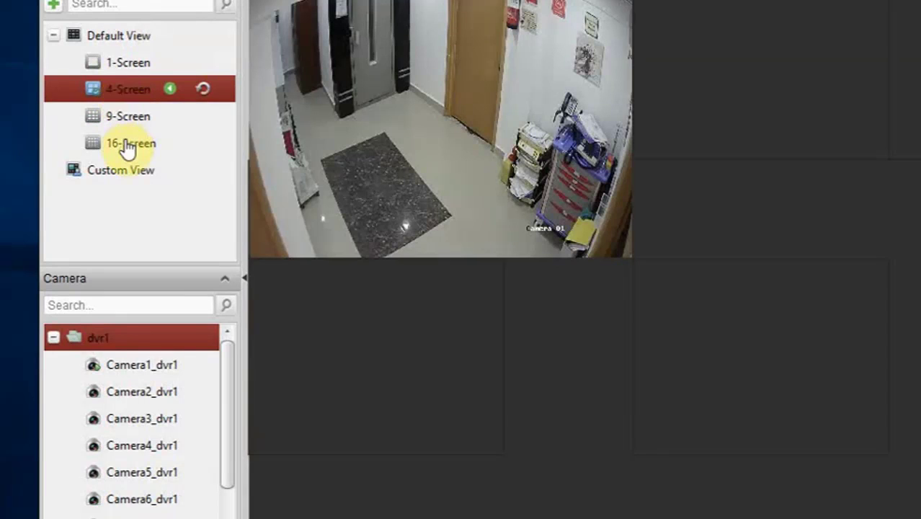
{"action": "left_click", "coordinate": [127, 147]}
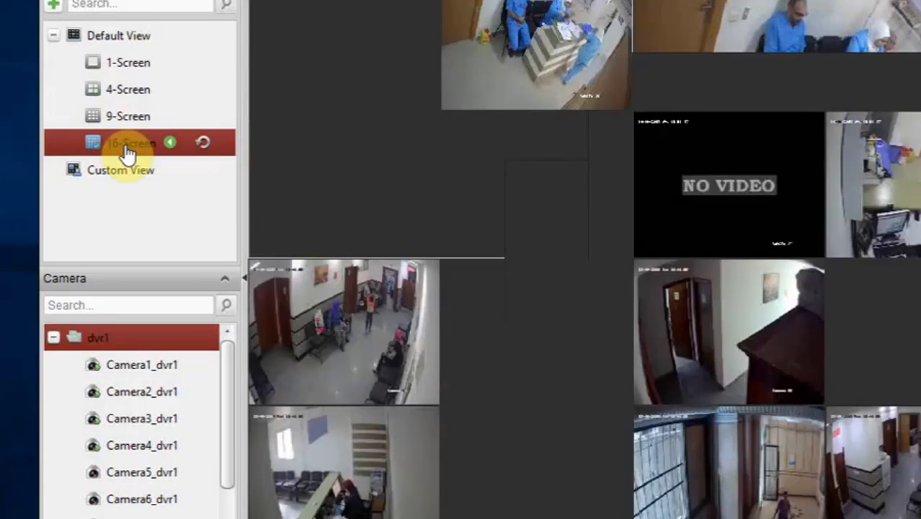
Select Custom View, clear all its feeds, and bring up the window-division choices
{"action": "left_click", "coordinate": [122, 176]}
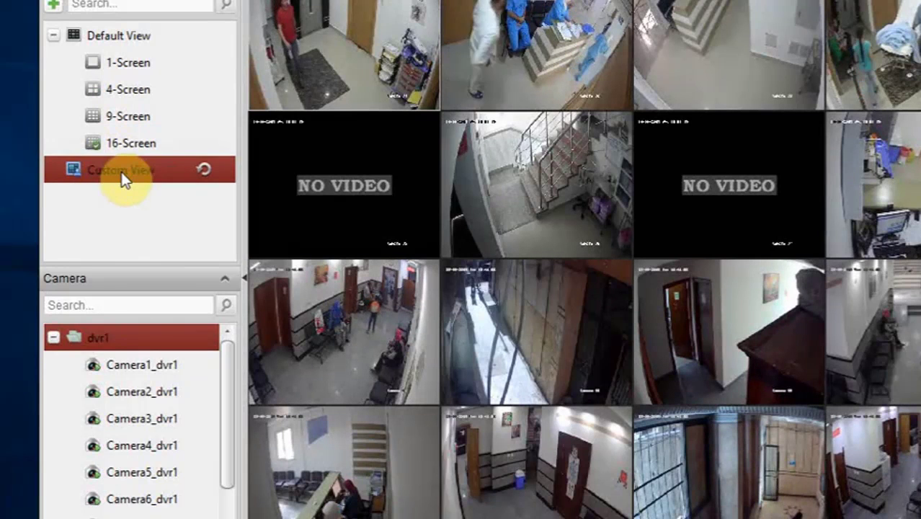
{"action": "left_click", "coordinate": [203, 170]}
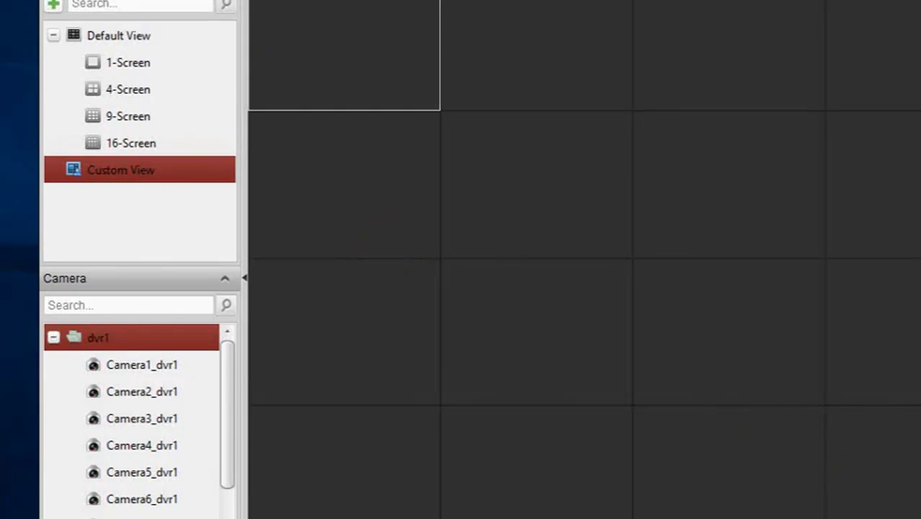
{"action": "left_click", "coordinate": [875, 517]}
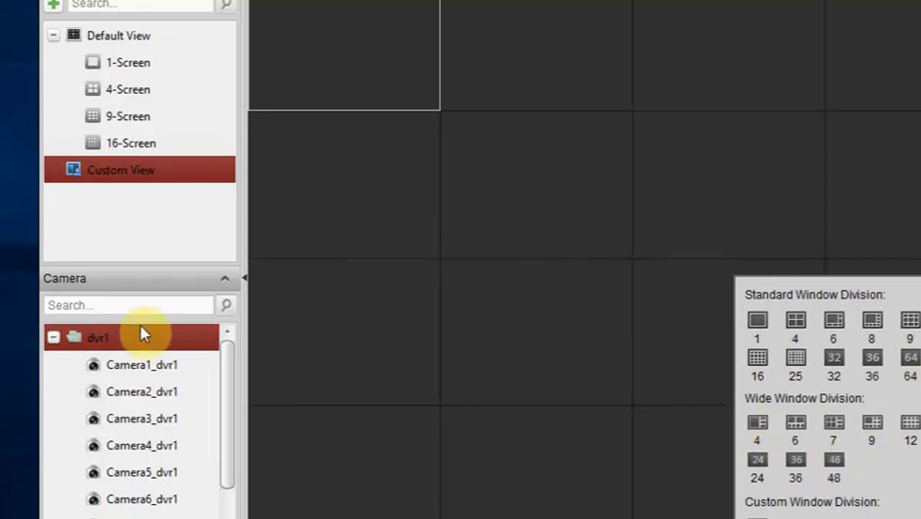
Place Camera1_dvr1 and Camera1_dvr2 in the first two top-row grid windows
{"action": "left_click", "coordinate": [51, 338]}
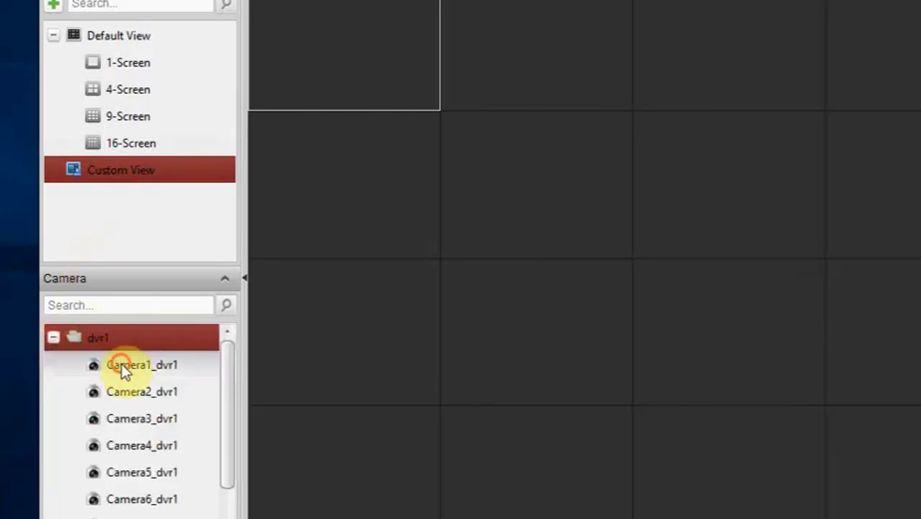
{"action": "left_click_drag", "start_coordinate": [121, 362], "coordinate": [334, 32]}
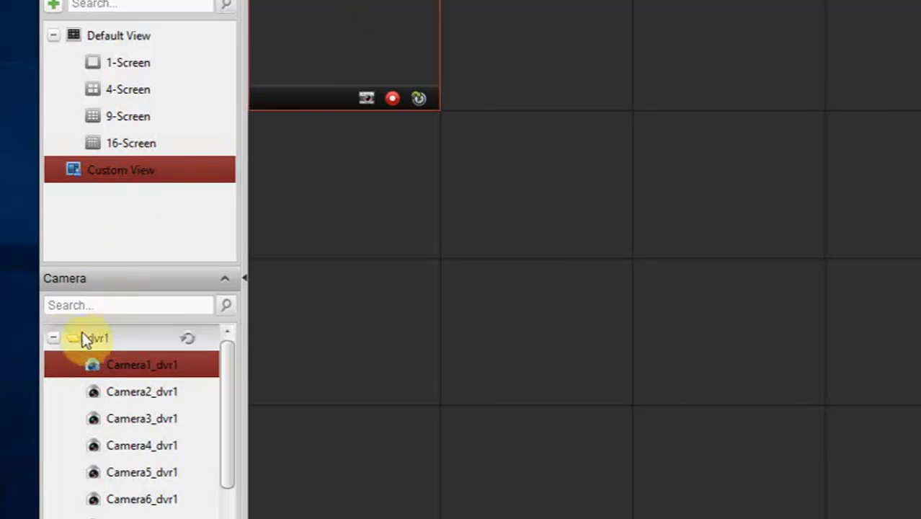
{"action": "left_click", "coordinate": [54, 337]}
{"action": "left_click", "coordinate": [53, 364]}
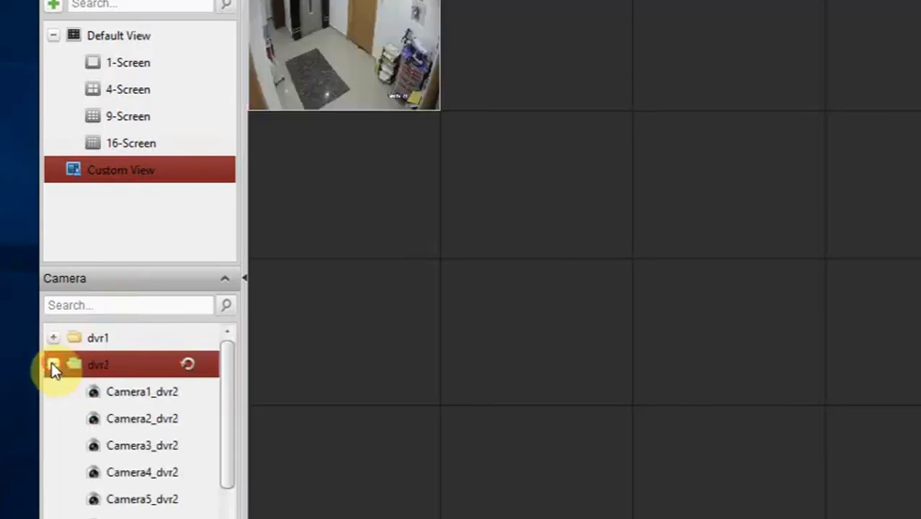
{"action": "left_click_drag", "start_coordinate": [120, 391], "coordinate": [550, 63]}
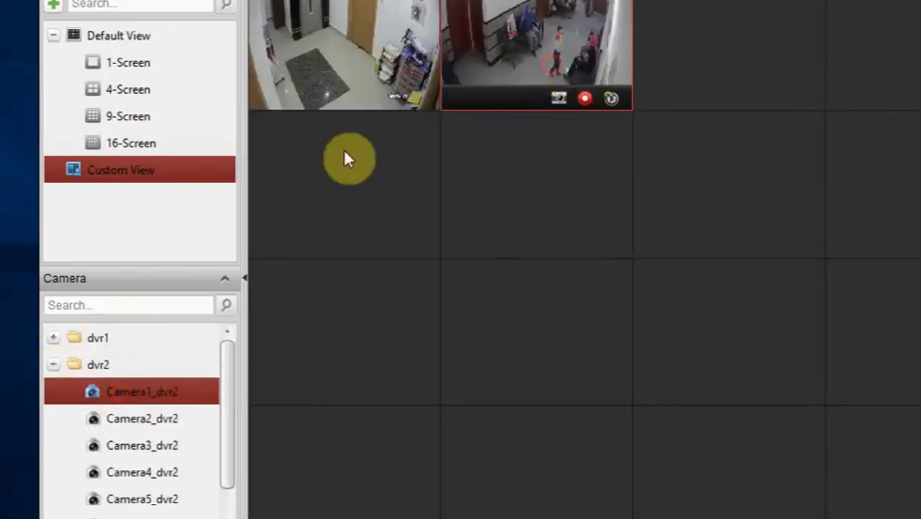
Add Camera1_dvr3, Camera3_dvr3 and Camera4_dvr3 from dvr3 to the view grid
{"action": "left_click", "coordinate": [54, 365]}
{"action": "left_click", "coordinate": [54, 392]}
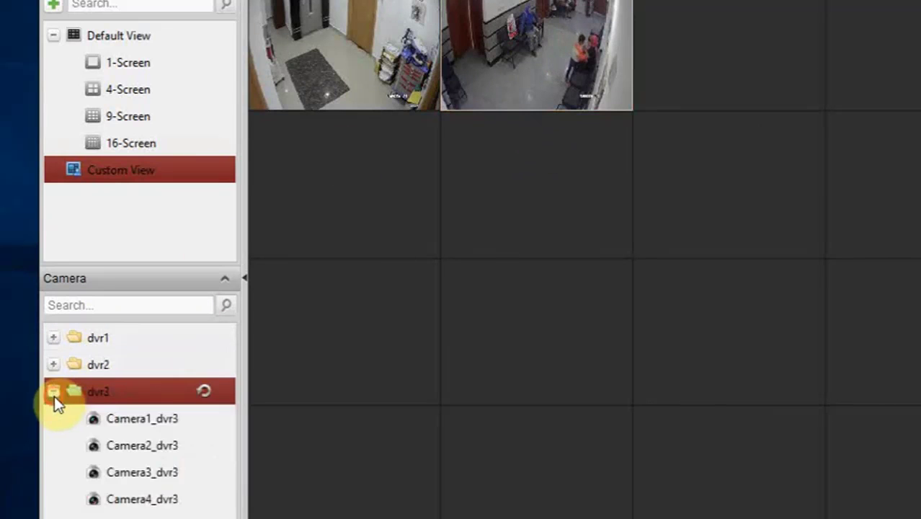
{"action": "left_click_drag", "start_coordinate": [117, 422], "coordinate": [685, 58]}
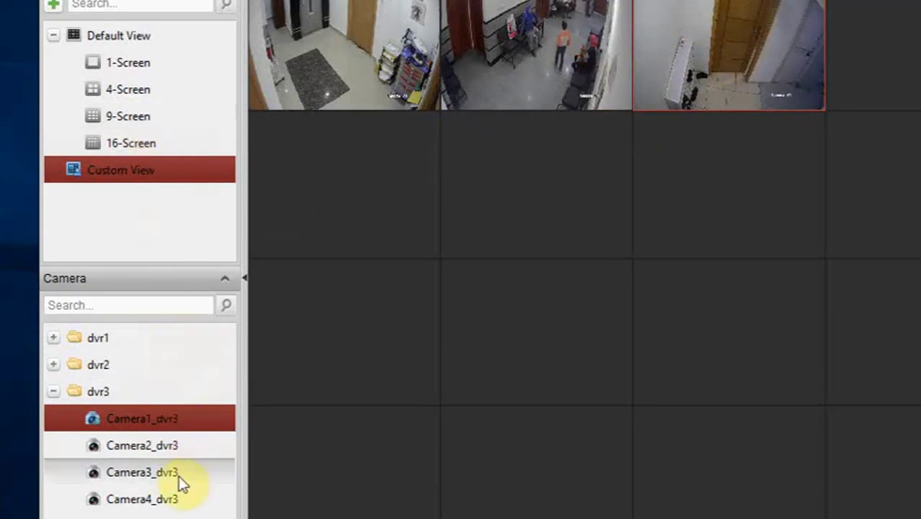
{"action": "left_click_drag", "start_coordinate": [179, 475], "coordinate": [784, 51]}
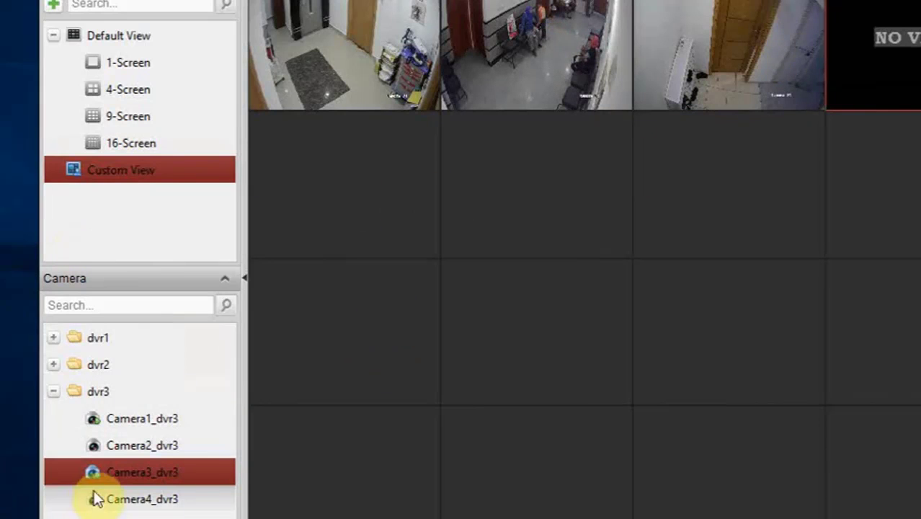
{"action": "left_click_drag", "start_coordinate": [124, 499], "coordinate": [649, 181]}
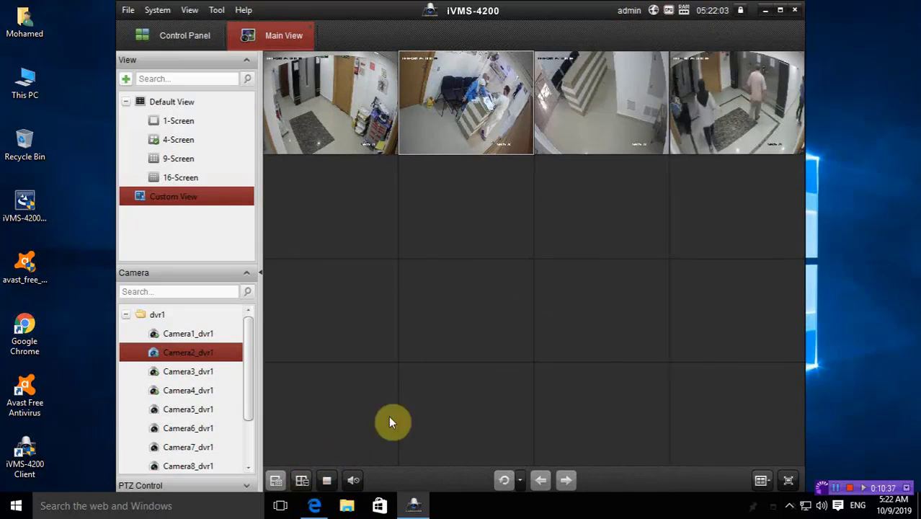
{"action": "mouse_move", "coordinate": [734, 63]}
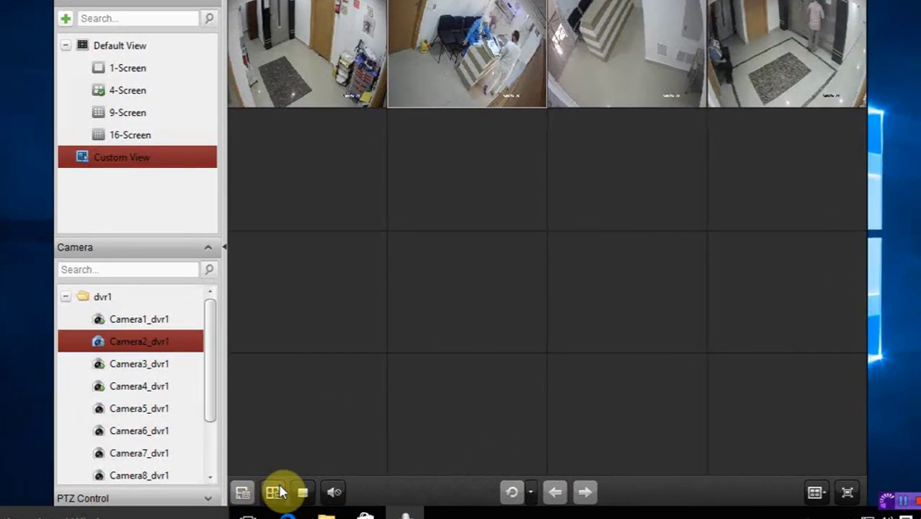
Save the current four-feed layout as custom view 'View1'
{"action": "left_click", "coordinate": [280, 490]}
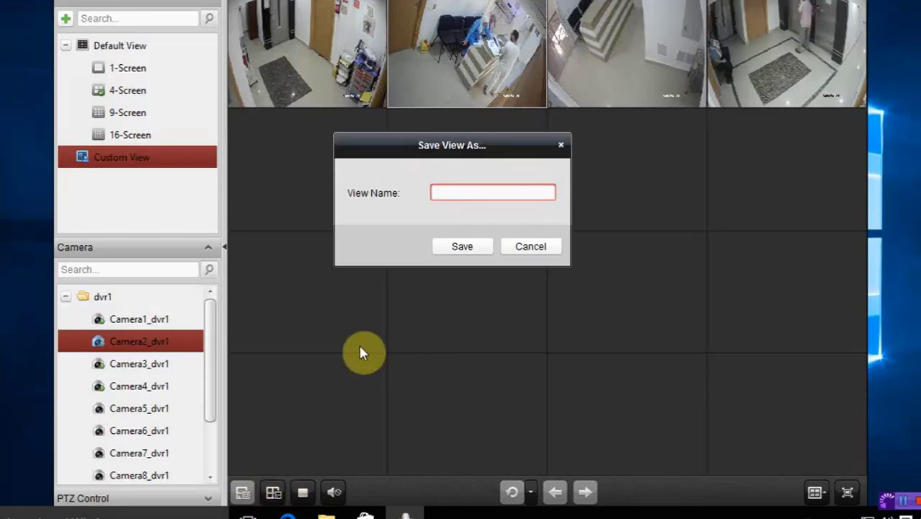
{"action": "type", "text": "V"}
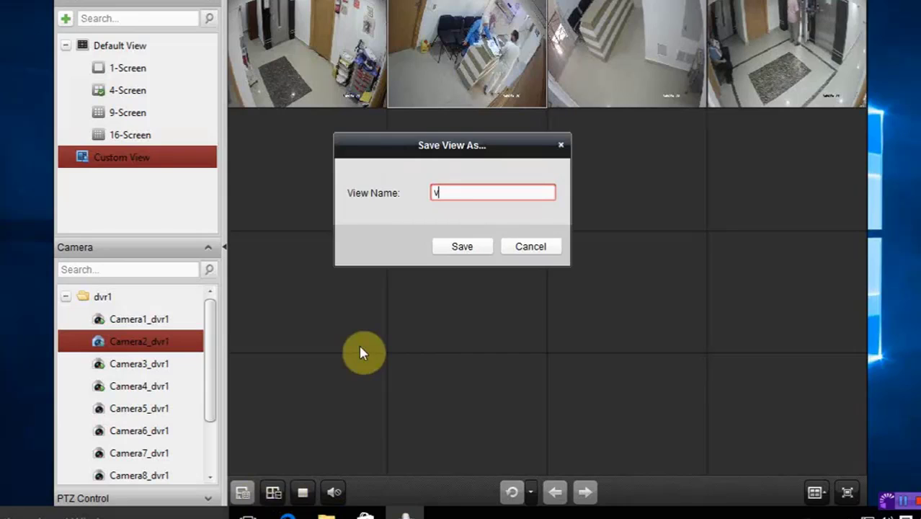
{"action": "type", "text": "iew1"}
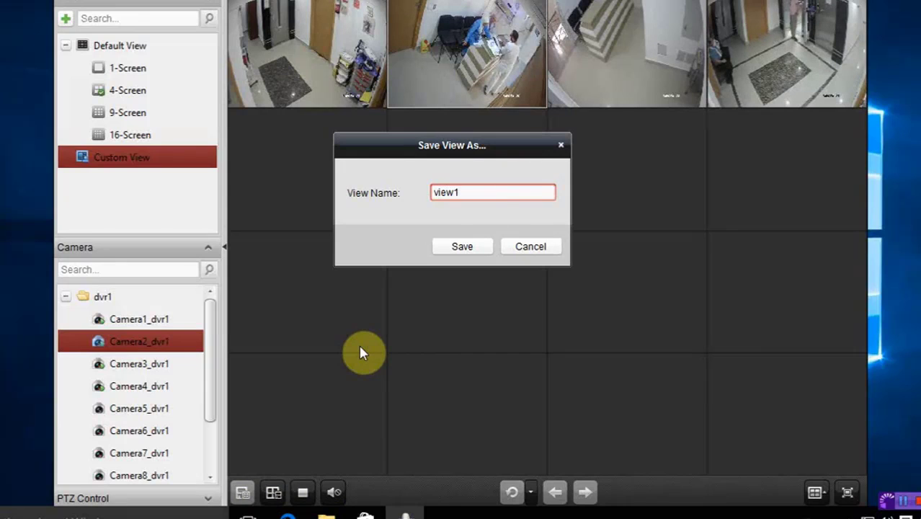
{"action": "left_click", "coordinate": [449, 251]}
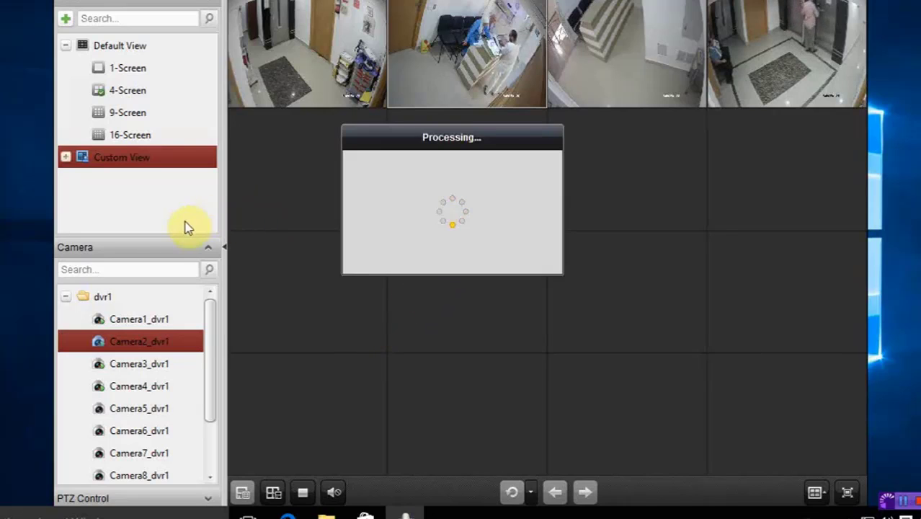
Switch to the 9-Screen default layout, then reopen custom view view1
{"action": "left_click", "coordinate": [66, 157]}
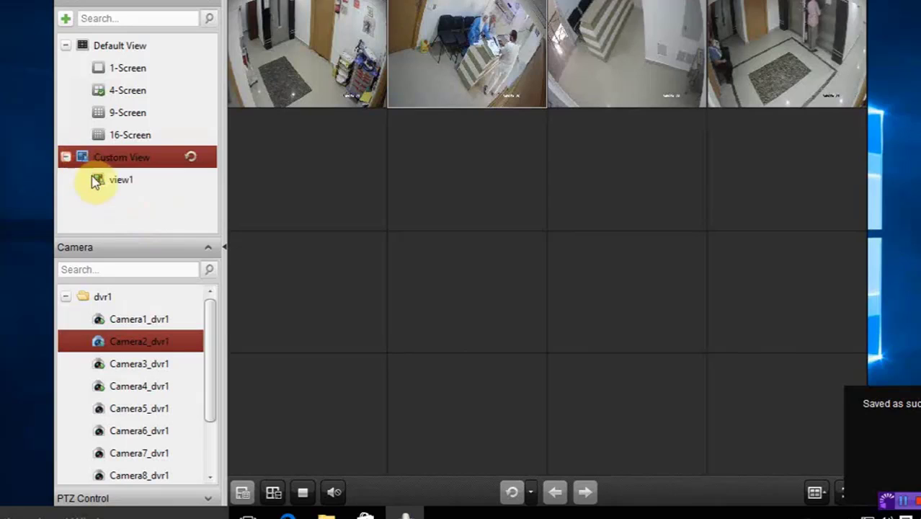
{"action": "left_click", "coordinate": [123, 113]}
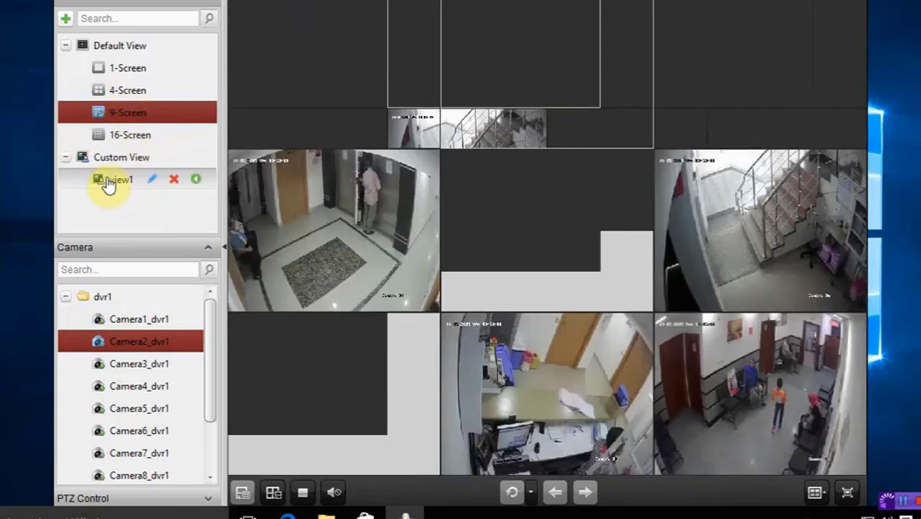
{"action": "left_click", "coordinate": [108, 180]}
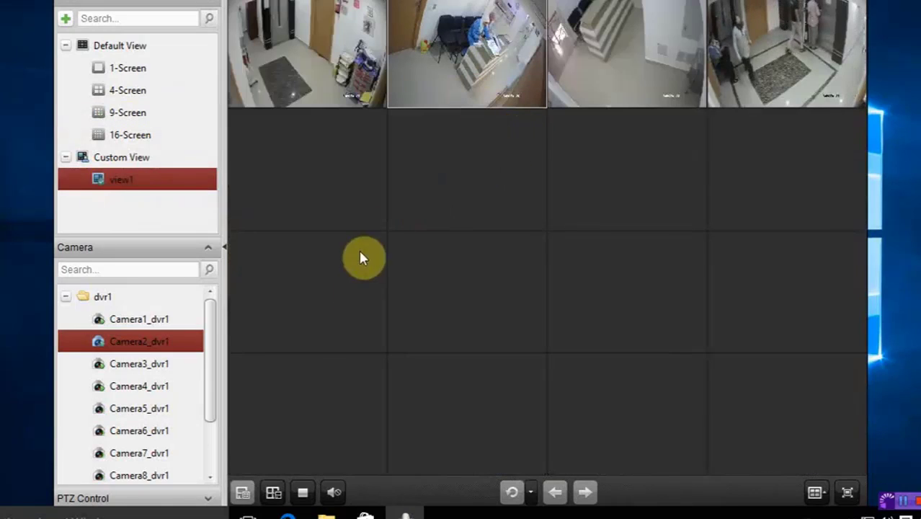
Add Camera5_dvr1 and Camera6_dvr1 to row 2, re-save view1, and close Main View
{"action": "left_click_drag", "start_coordinate": [160, 409], "coordinate": [309, 179]}
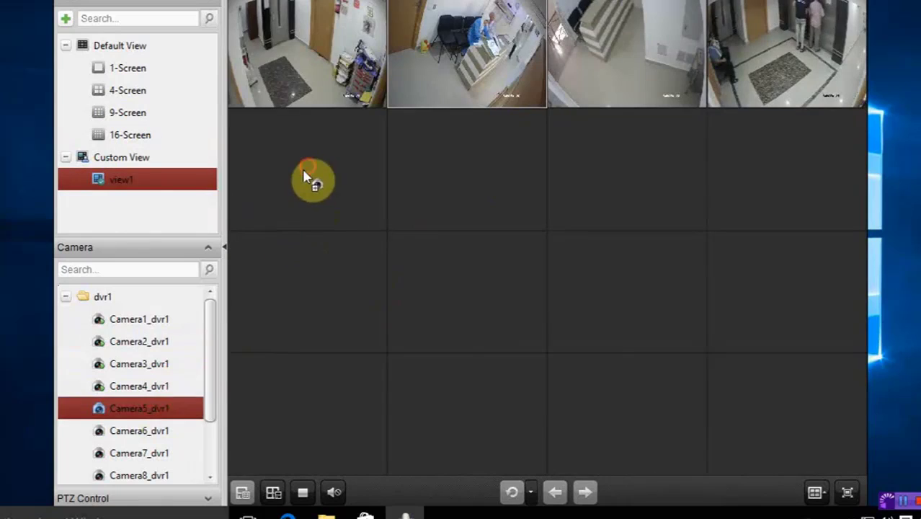
{"action": "left_click_drag", "start_coordinate": [144, 430], "coordinate": [438, 198]}
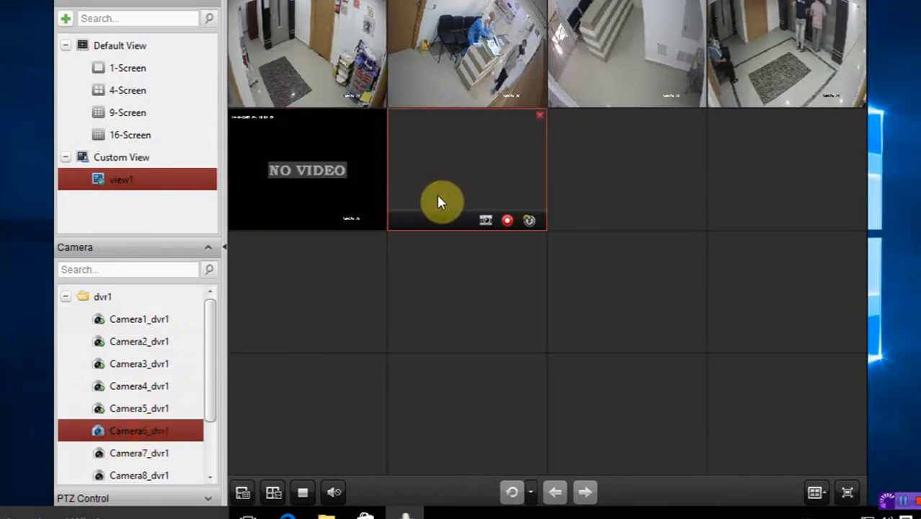
{"action": "left_click", "coordinate": [242, 493]}
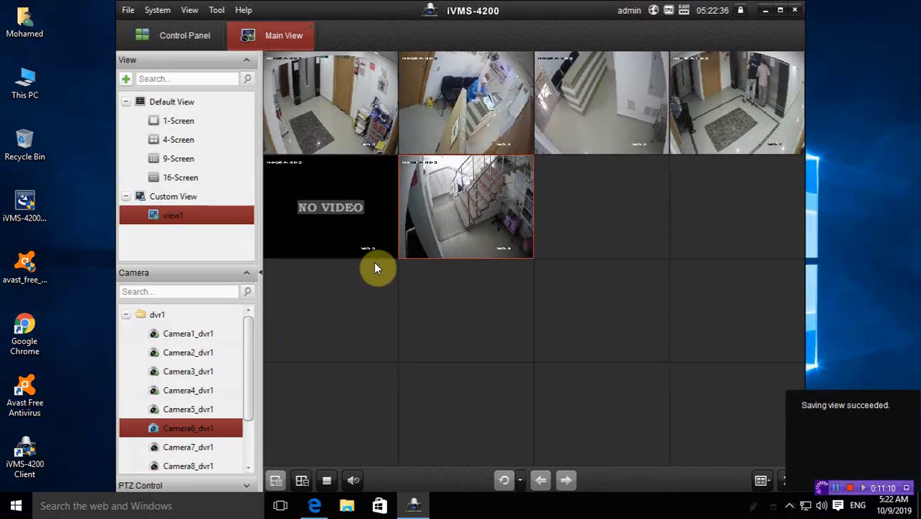
{"action": "left_click", "coordinate": [309, 29]}
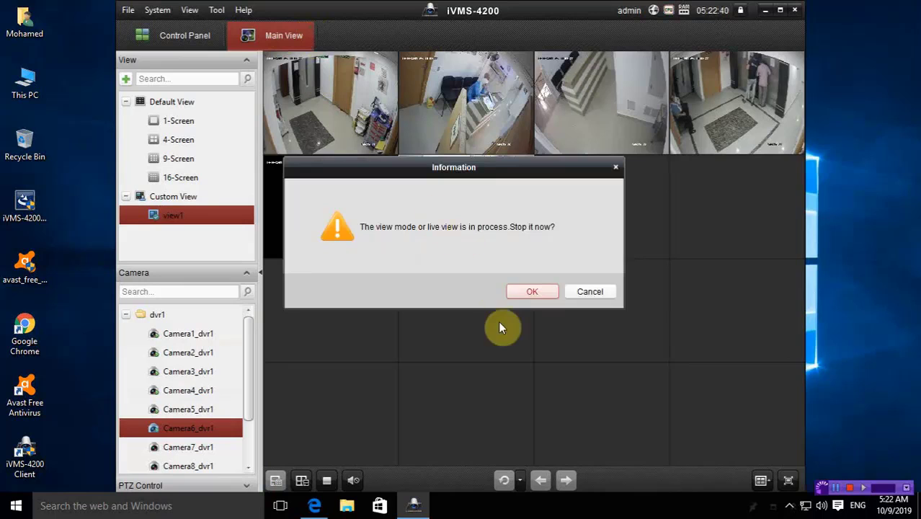
Stop live view and select Camera1_dvr1 in Remote Playback
{"action": "left_click", "coordinate": [533, 295]}
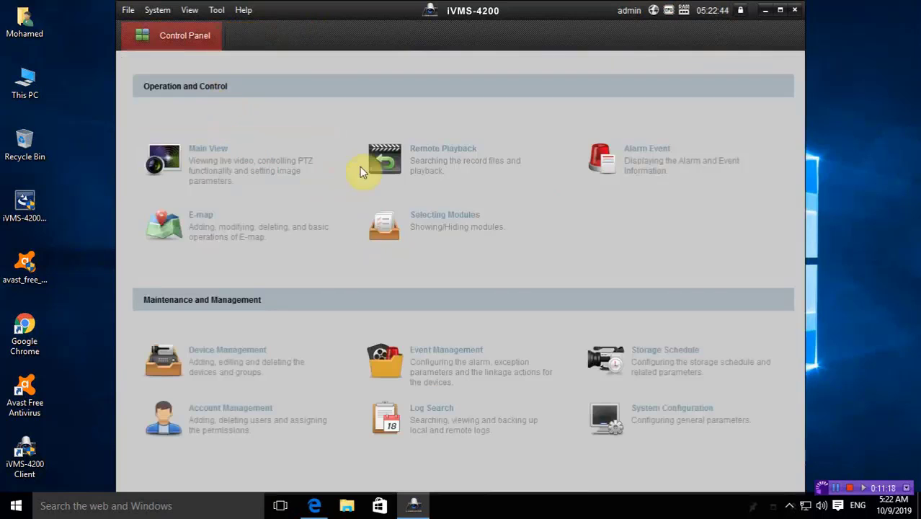
{"action": "left_click", "coordinate": [441, 158]}
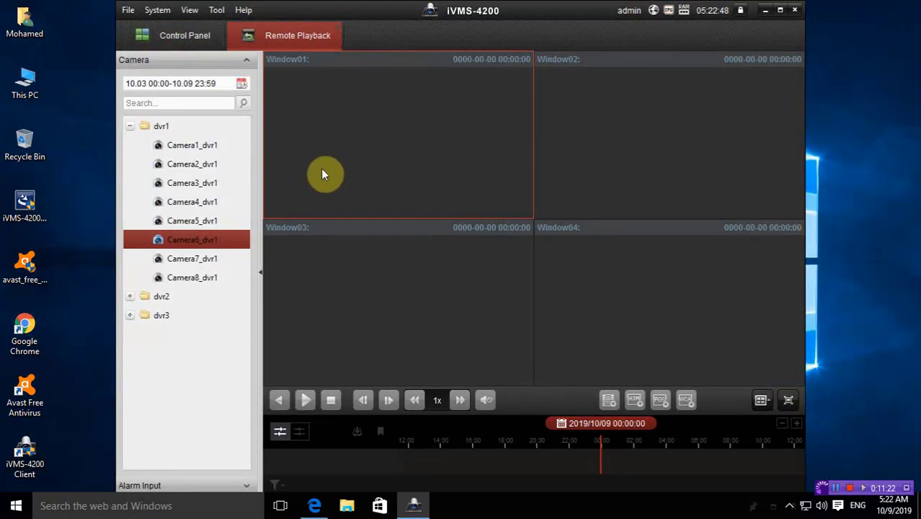
{"action": "left_click", "coordinate": [206, 148]}
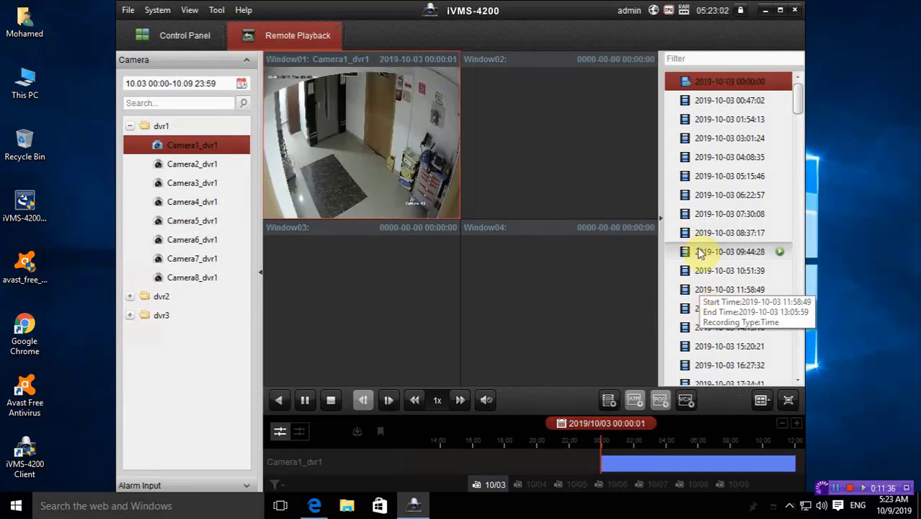
{"action": "left_click", "coordinate": [699, 252]}
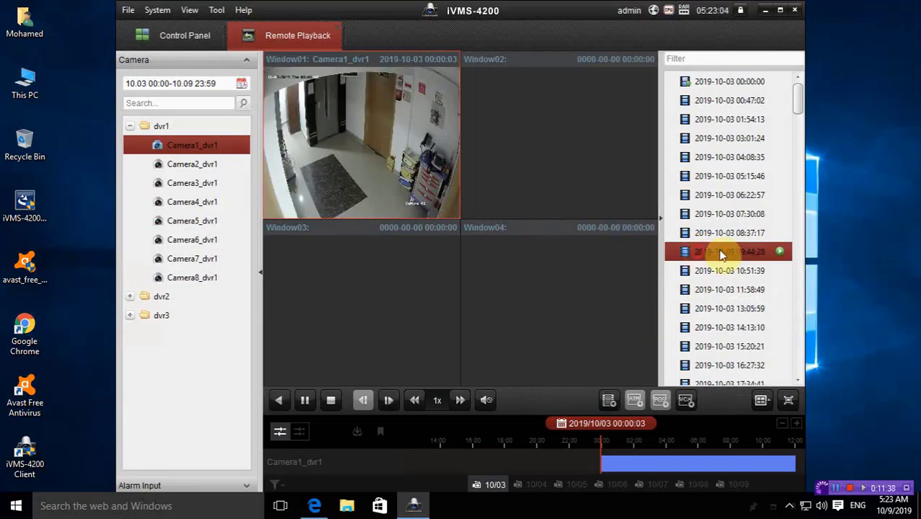
{"action": "left_click", "coordinate": [780, 252]}
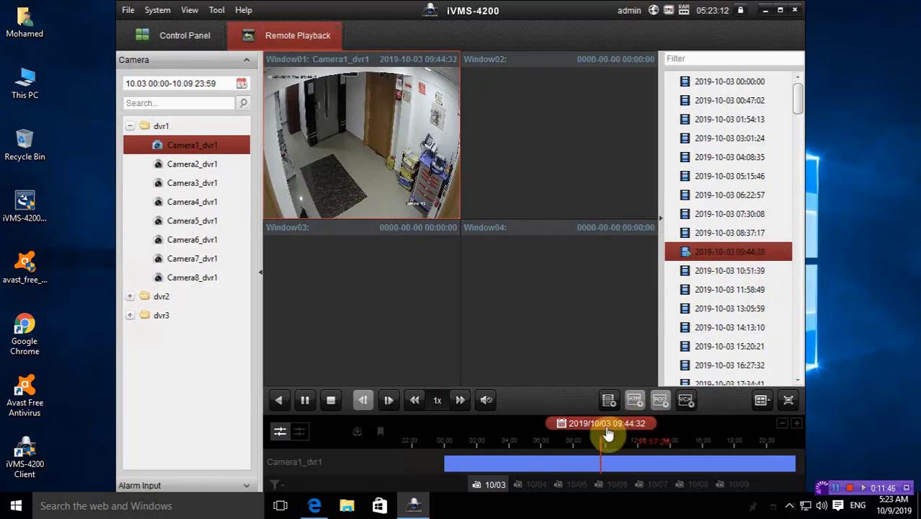
{"action": "left_click", "coordinate": [561, 423]}
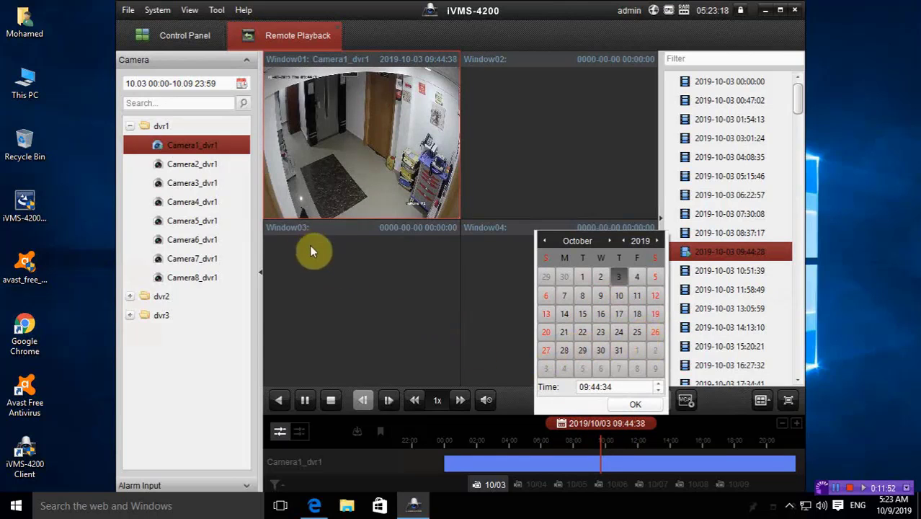
{"action": "left_click", "coordinate": [333, 32]}
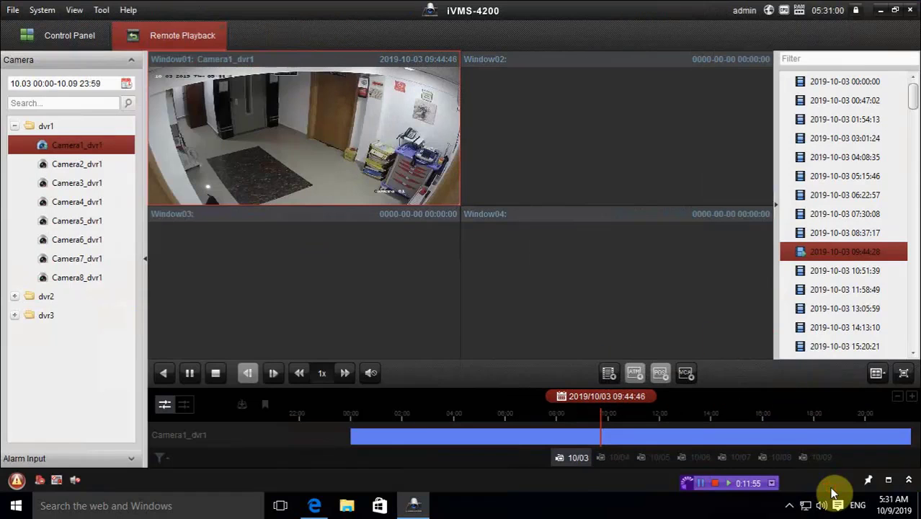
Show Camera1_dvr1's playback full screen, maximize Window01, and capture a snapshot
{"action": "right_click", "coordinate": [375, 152]}
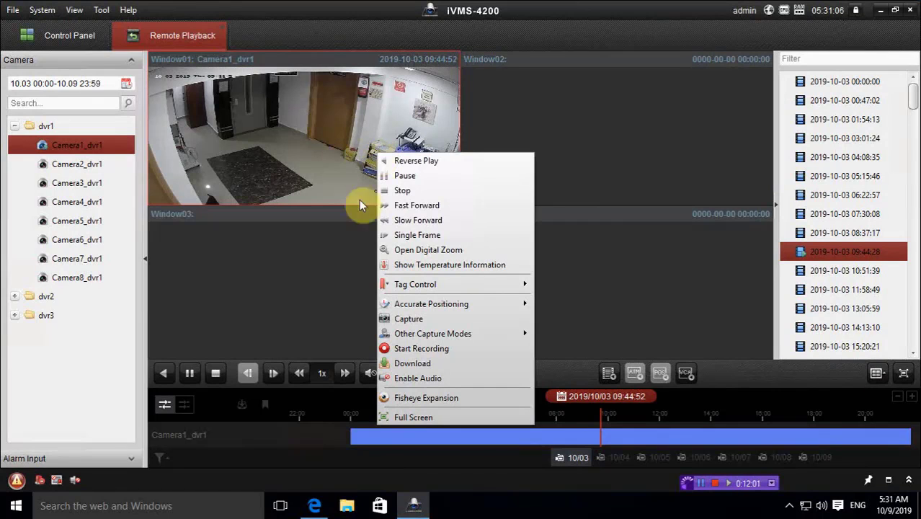
{"action": "left_click", "coordinate": [421, 417]}
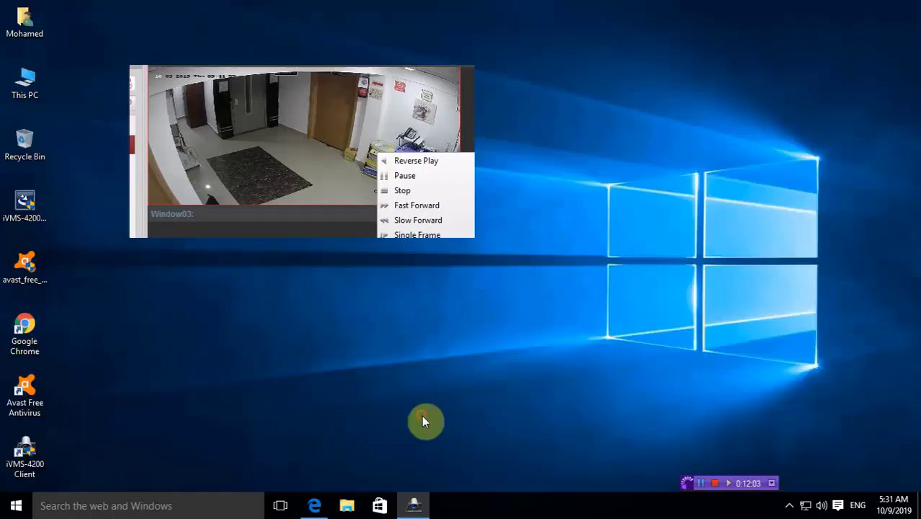
{"action": "right_click", "coordinate": [374, 202]}
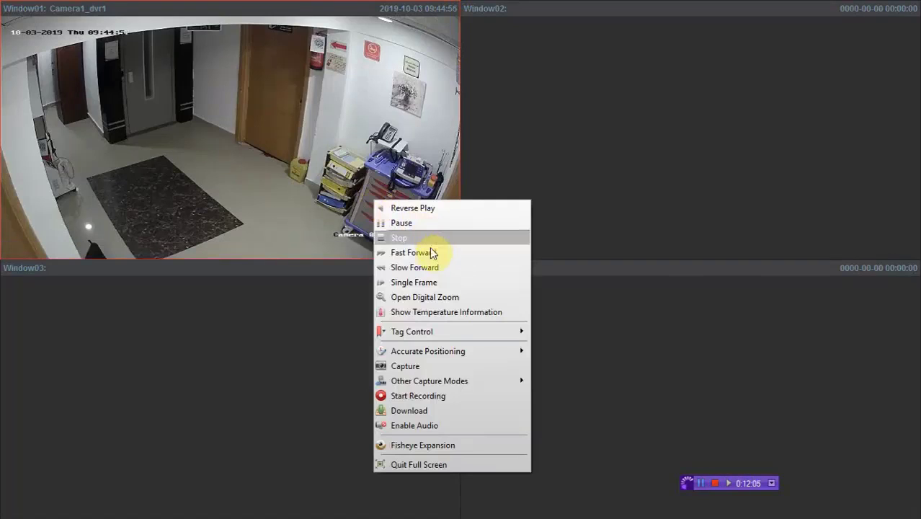
{"action": "left_click", "coordinate": [304, 159]}
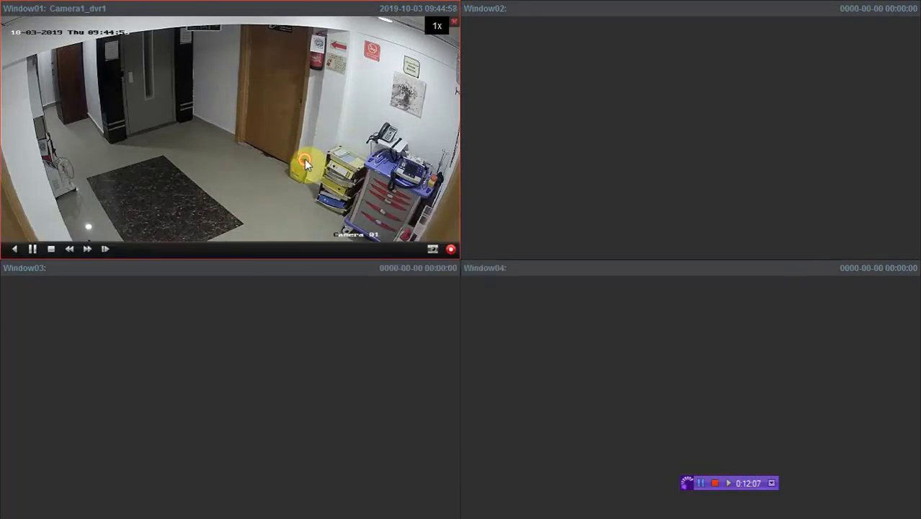
{"action": "double_click", "coordinate": [304, 160]}
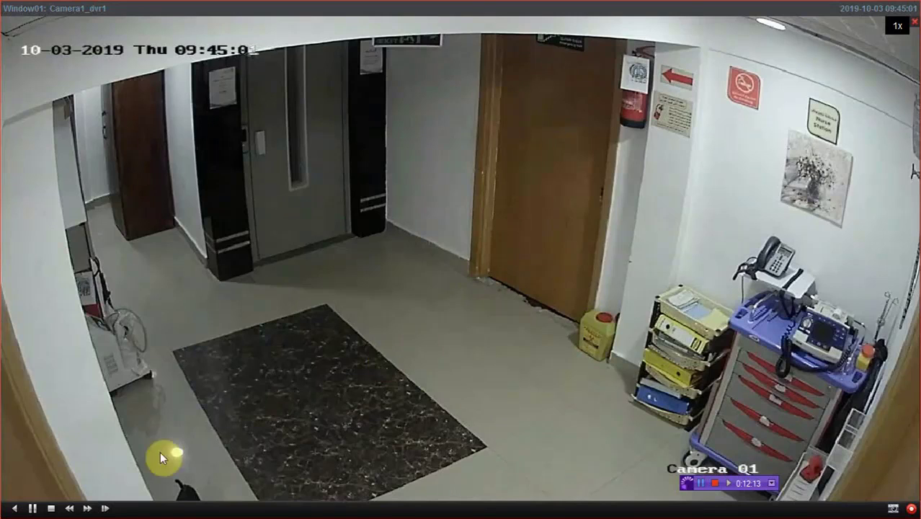
{"action": "right_click", "coordinate": [43, 502]}
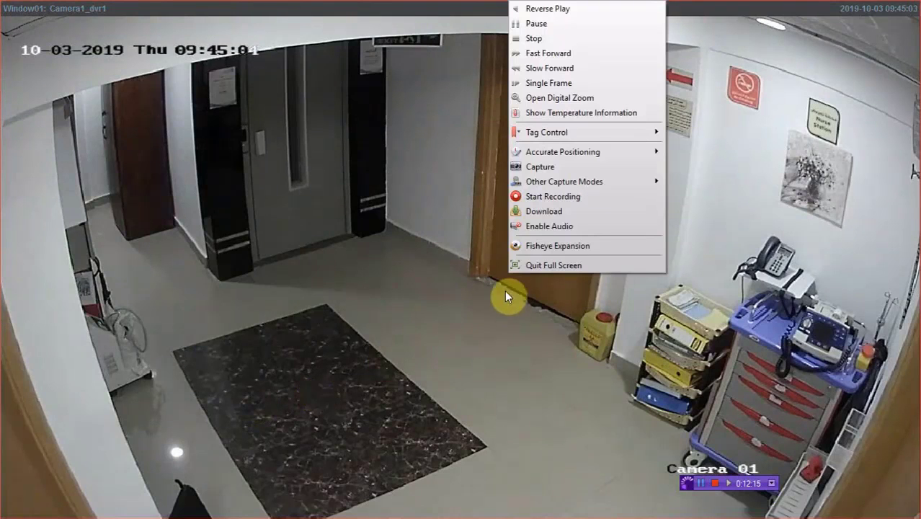
{"action": "left_click", "coordinate": [536, 168]}
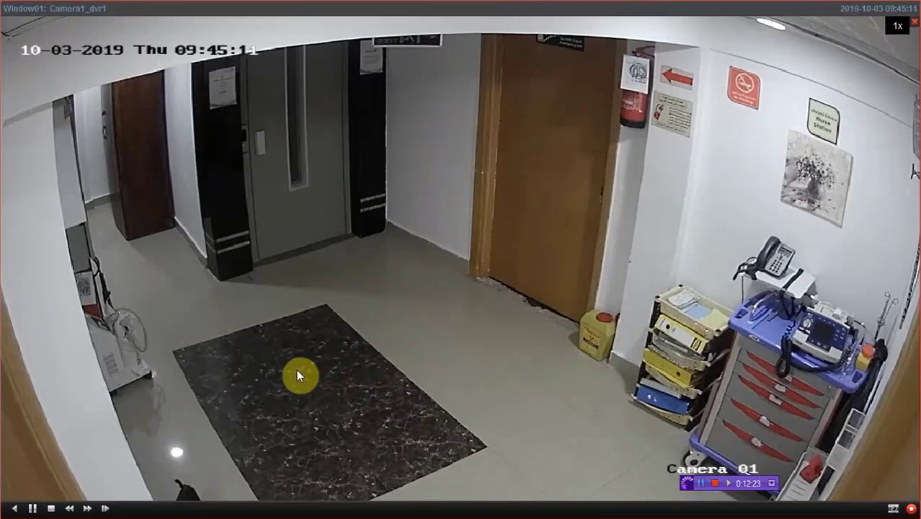
Record a 09:45:19–09:45:34 MP4 clip of Camera1_dvr1's playback, then quit full screen
{"action": "right_click", "coordinate": [239, 338]}
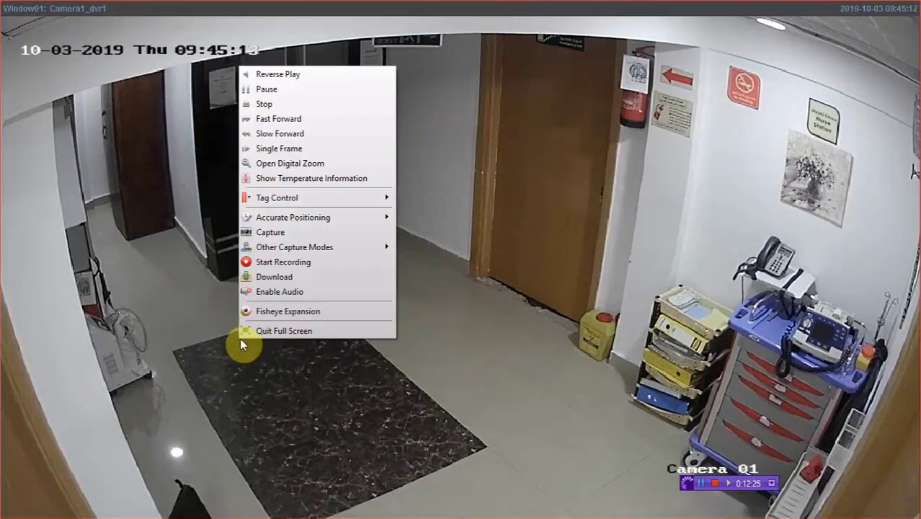
{"action": "left_click", "coordinate": [290, 261]}
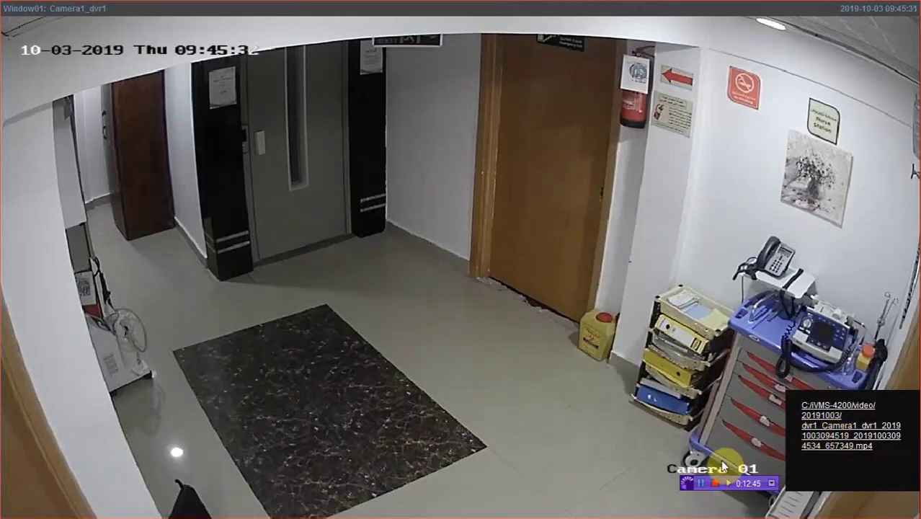
{"action": "mouse_move", "coordinate": [663, 408]}
{"action": "double_click", "coordinate": [565, 263]}
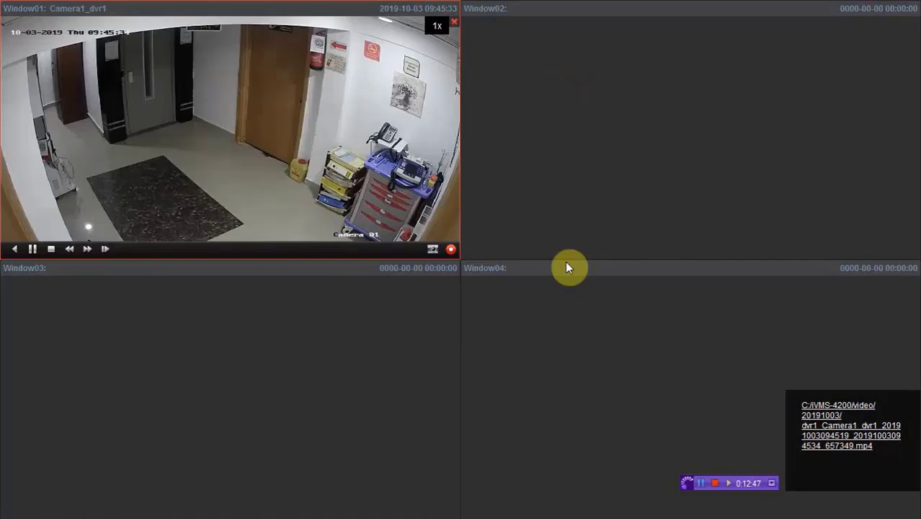
{"action": "right_click", "coordinate": [342, 124]}
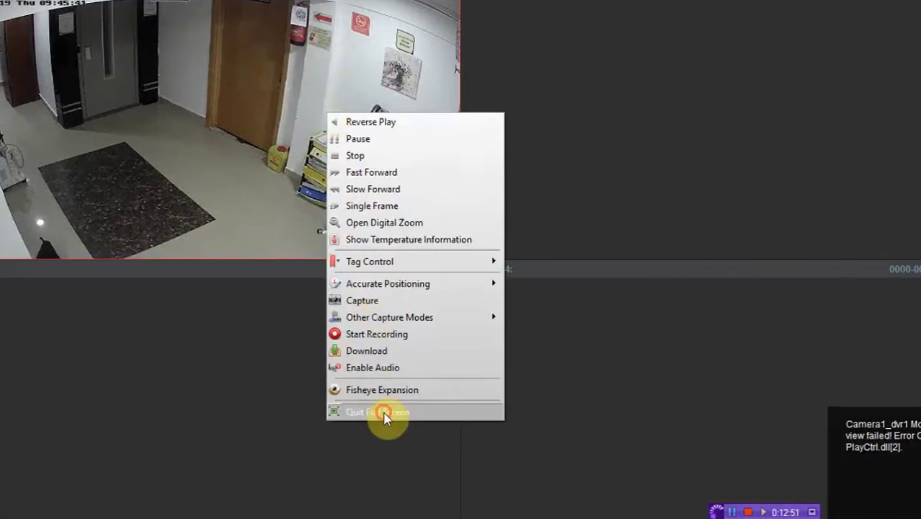
{"action": "left_click", "coordinate": [383, 411]}
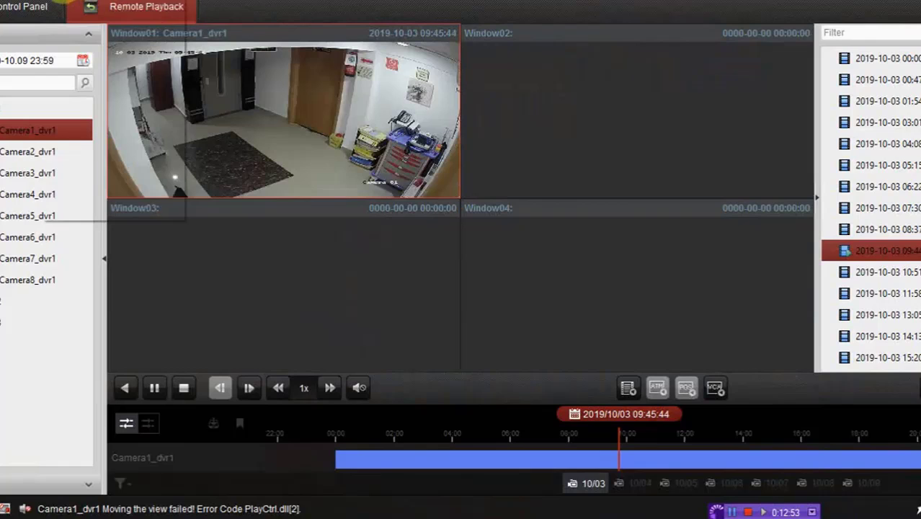
Review the C:/iVMS-4200 video, capture and config save paths in System Configuration, then launch File Explorer
{"action": "left_click", "coordinate": [59, 1]}
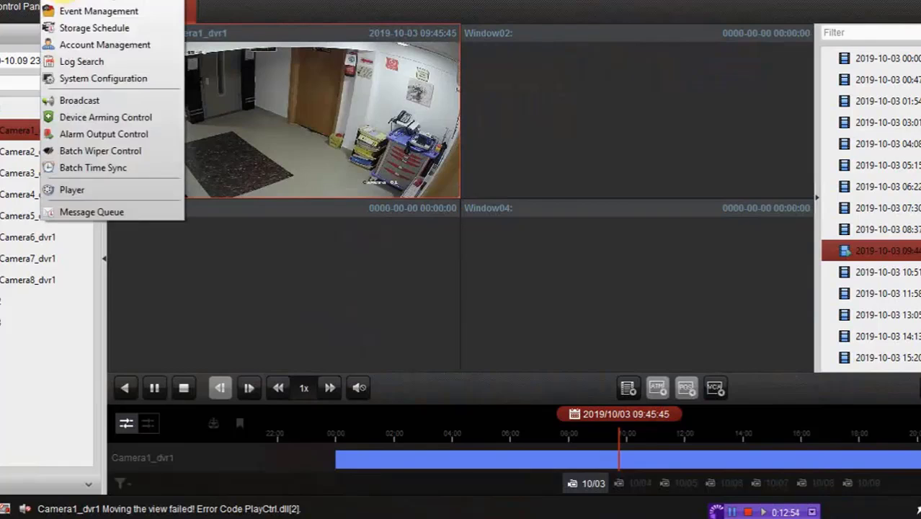
{"action": "left_click", "coordinate": [118, 87]}
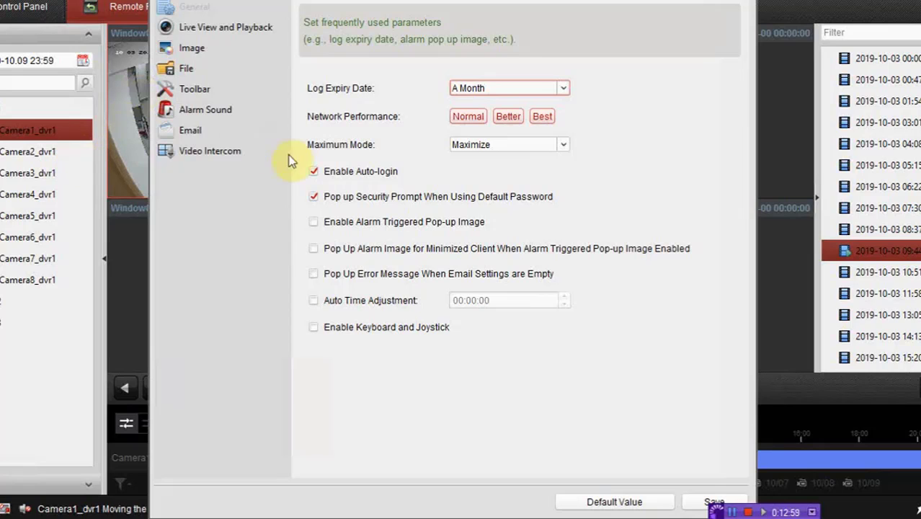
{"action": "left_click", "coordinate": [186, 69]}
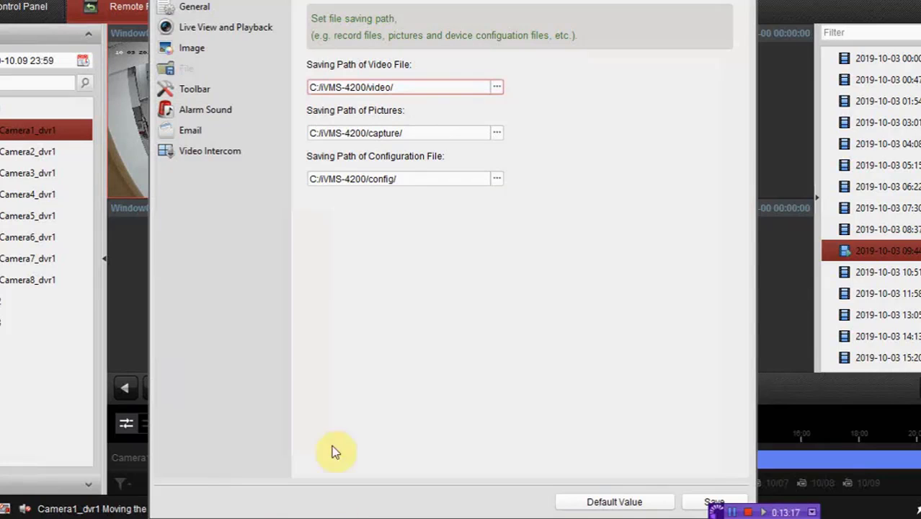
{"action": "key", "text": "super+e"}
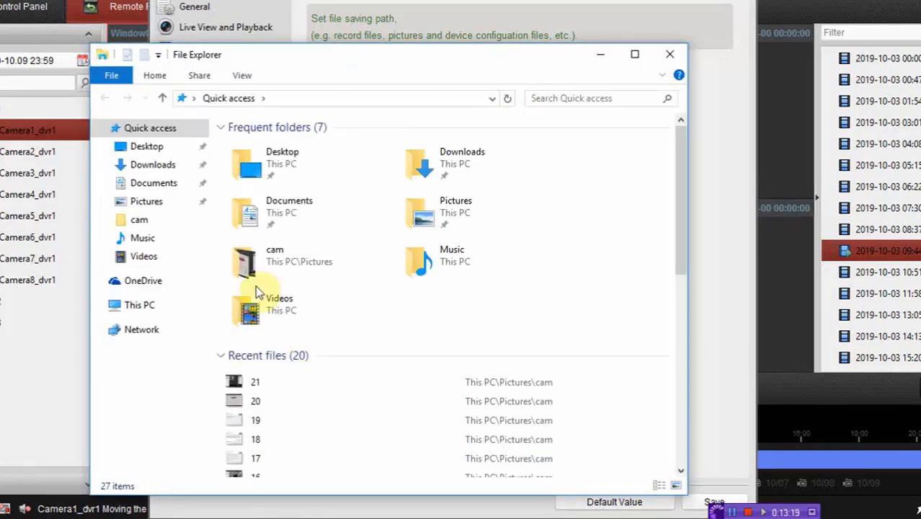
Browse to C:\iVMS-4200\video\20191003 to view the saved clip
{"action": "left_click", "coordinate": [138, 307]}
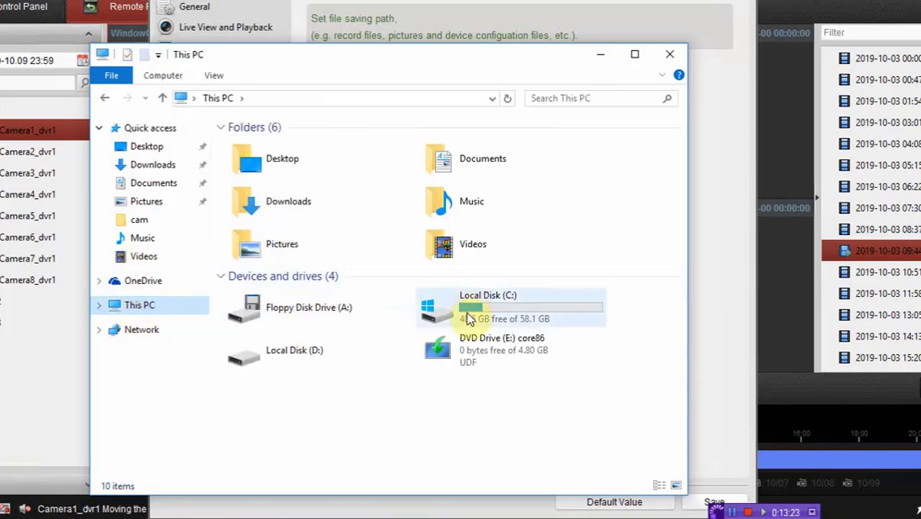
{"action": "double_click", "coordinate": [468, 315]}
{"action": "double_click", "coordinate": [253, 146]}
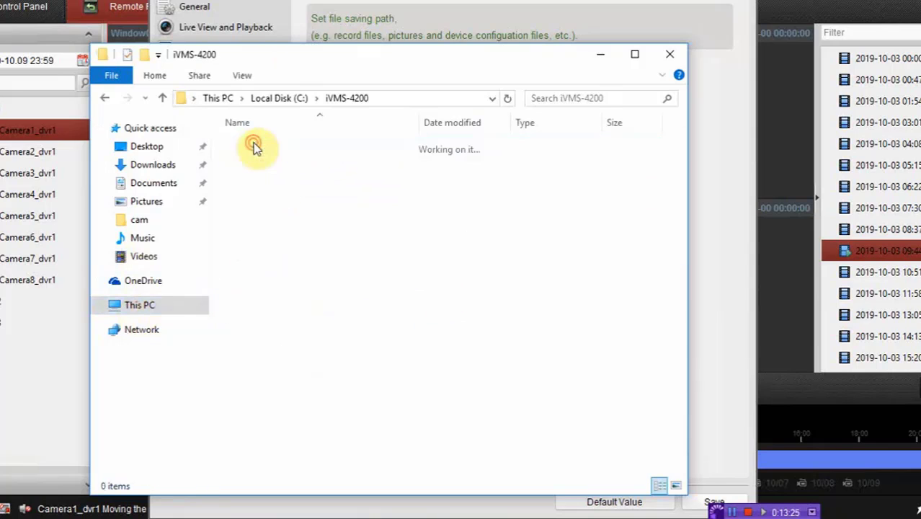
{"action": "left_click", "coordinate": [253, 162]}
{"action": "double_click", "coordinate": [253, 164]}
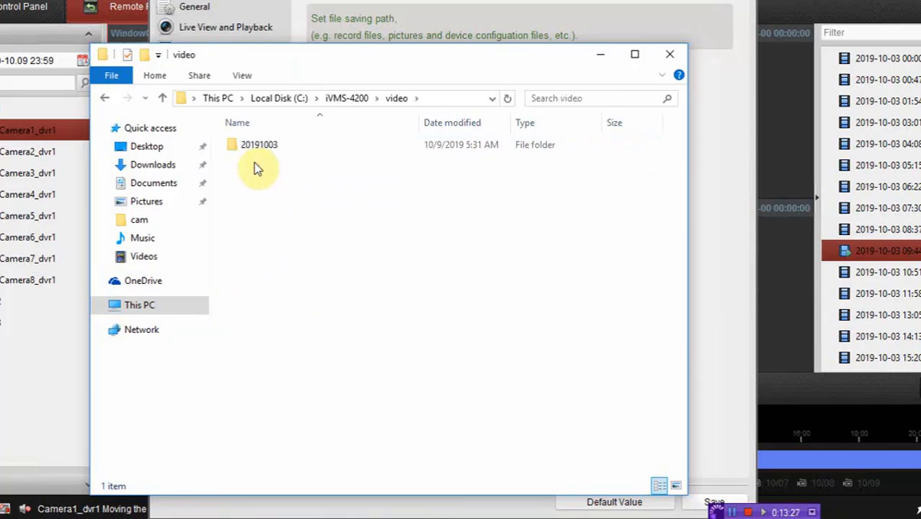
{"action": "double_click", "coordinate": [273, 146]}
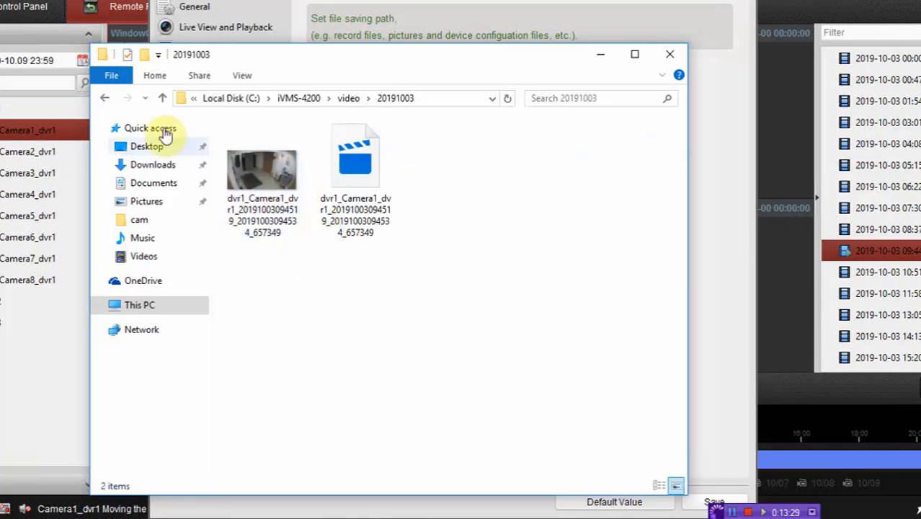
Check the snapshot in C:\iVMS-4200\capture\20191003, then close File Explorer
{"action": "left_click", "coordinate": [162, 98]}
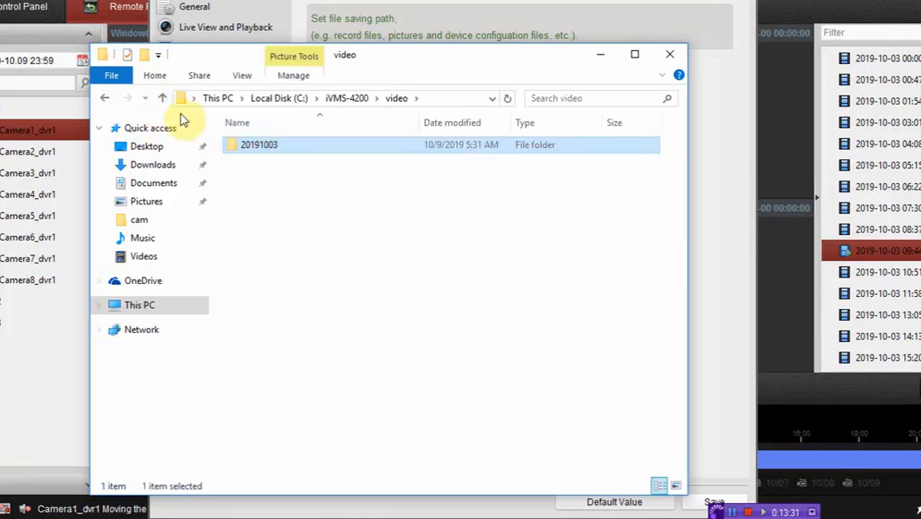
{"action": "left_click", "coordinate": [162, 98]}
{"action": "double_click", "coordinate": [261, 148]}
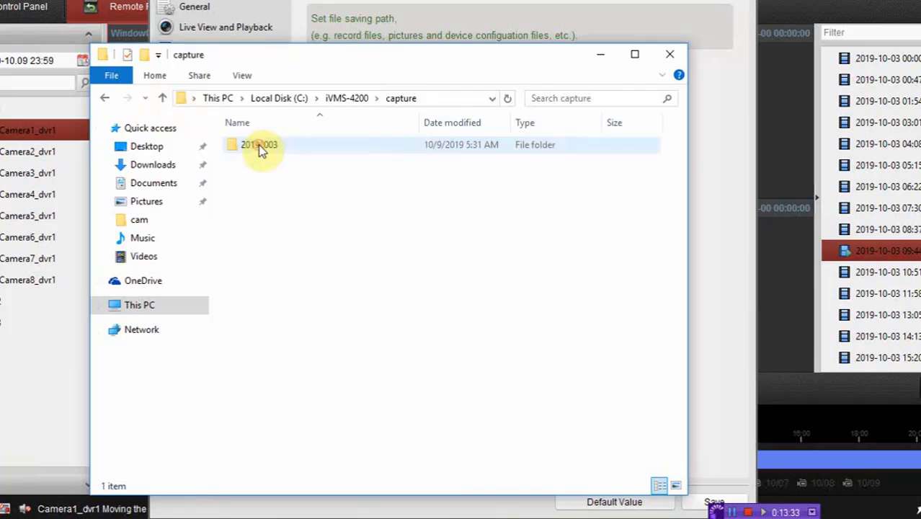
{"action": "left_click", "coordinate": [260, 150]}
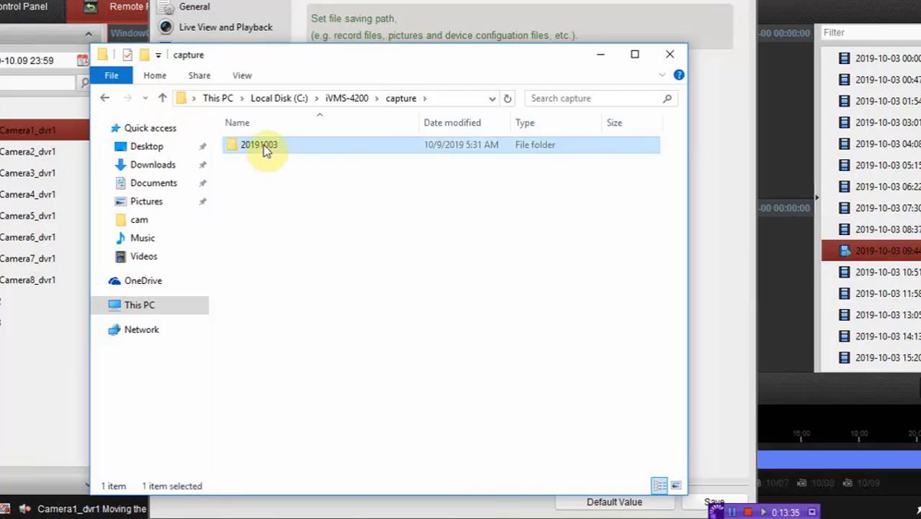
{"action": "double_click", "coordinate": [263, 146]}
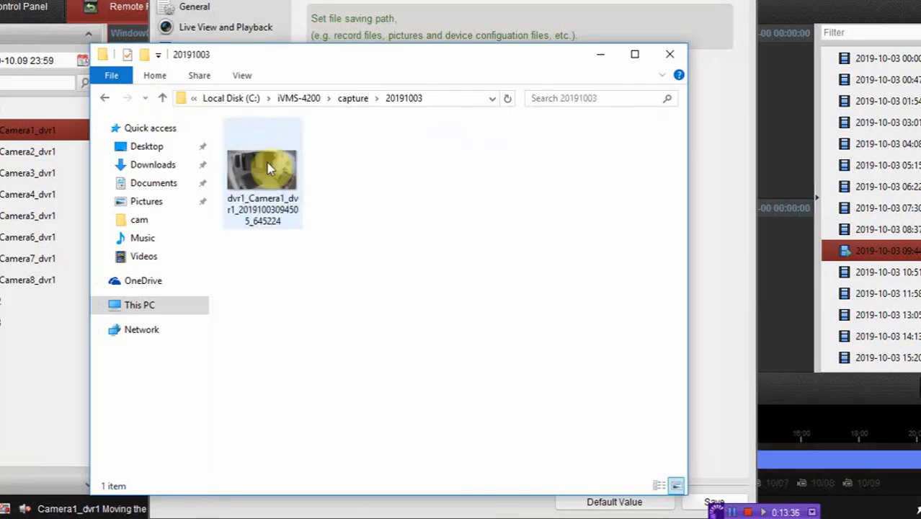
{"action": "left_click", "coordinate": [672, 56]}
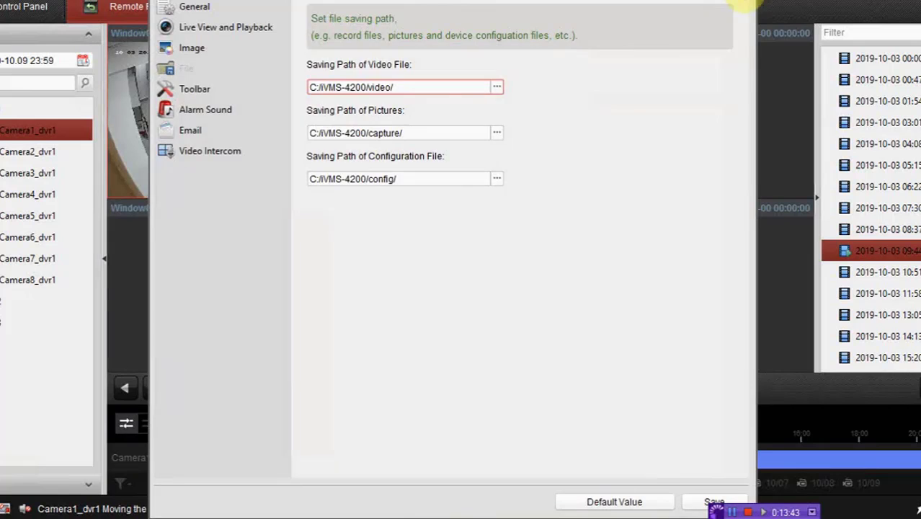
Close System Configuration and open the Download list for Camera1_dvr1's playback
{"action": "left_click", "coordinate": [745, 6]}
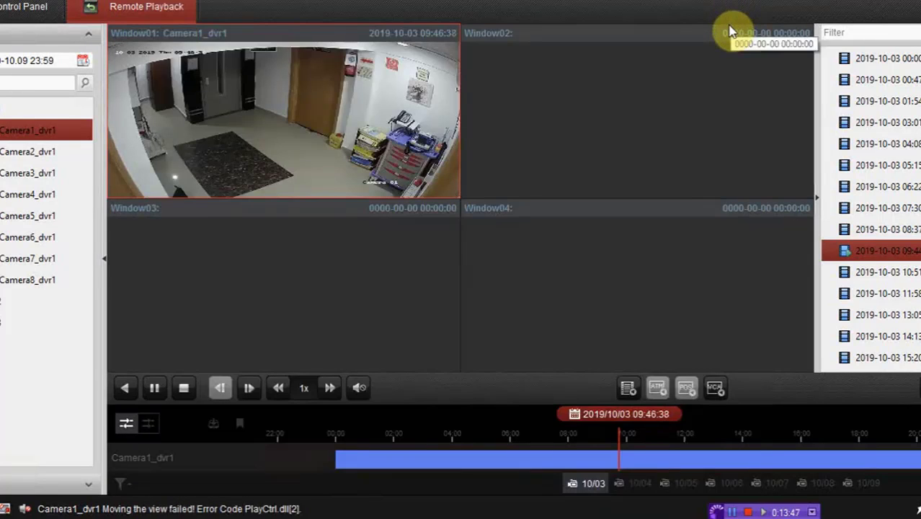
{"action": "right_click", "coordinate": [339, 125]}
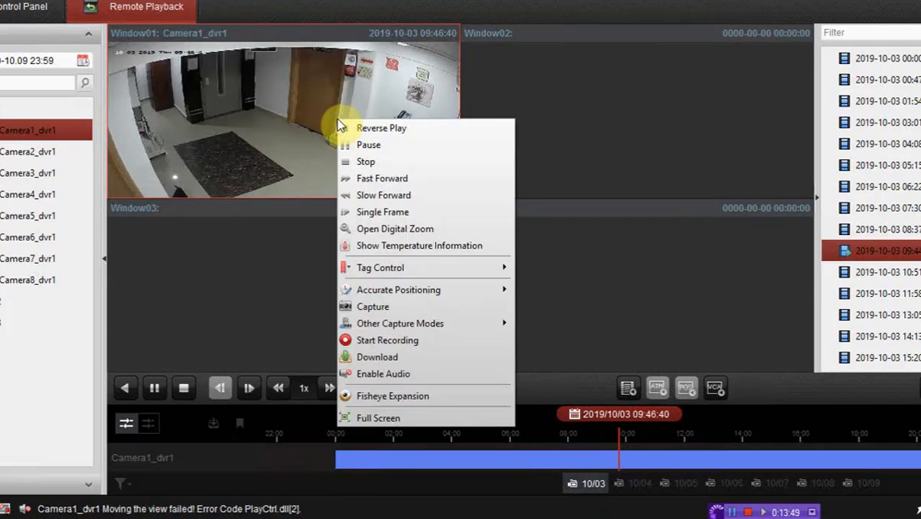
{"action": "left_click", "coordinate": [395, 360]}
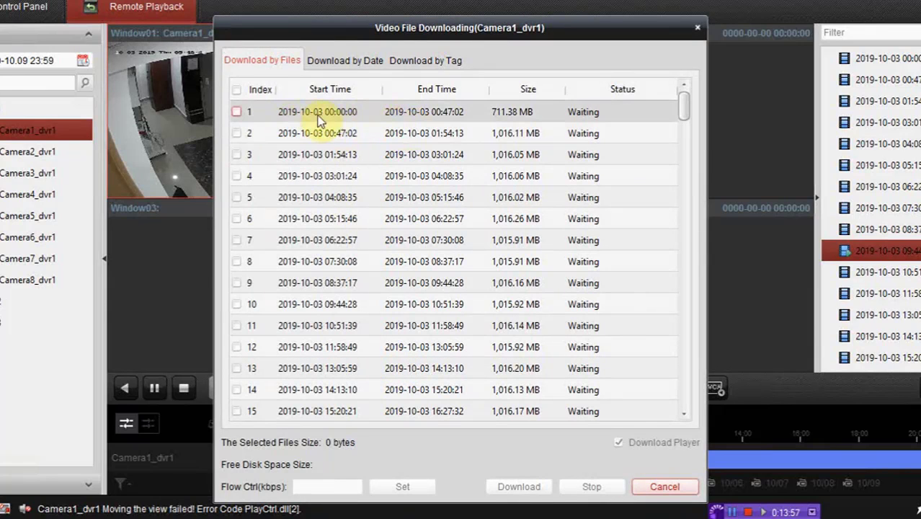
Tick the 05:15:46 recording (file 6), then cancel the Video File Downloading dialog
{"action": "left_click", "coordinate": [238, 219]}
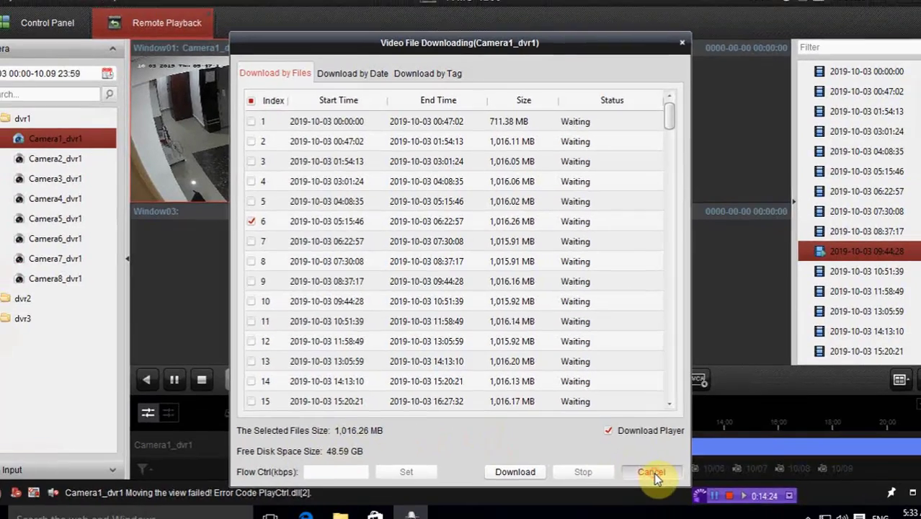
{"action": "left_click", "coordinate": [665, 486]}
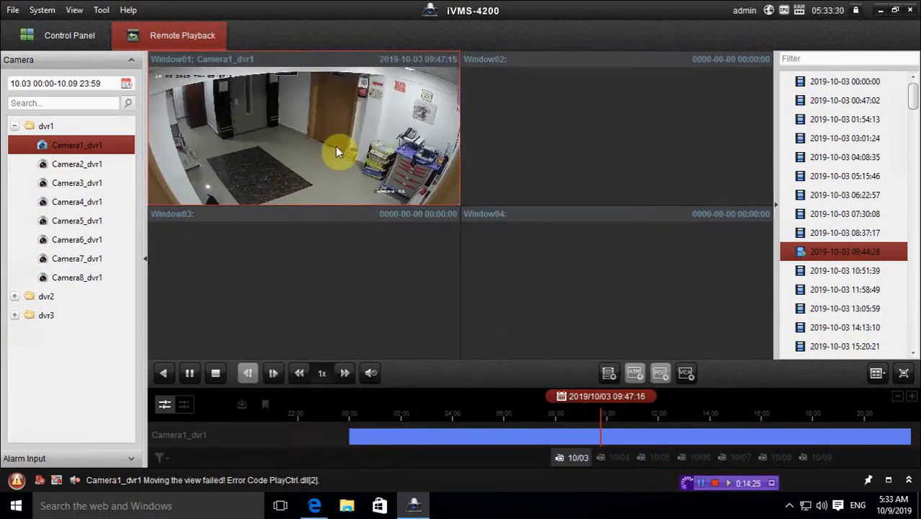
Close the Remote Playback tab and confirm stopping the Camera1_dvr1 playback
{"action": "left_click", "coordinate": [223, 26]}
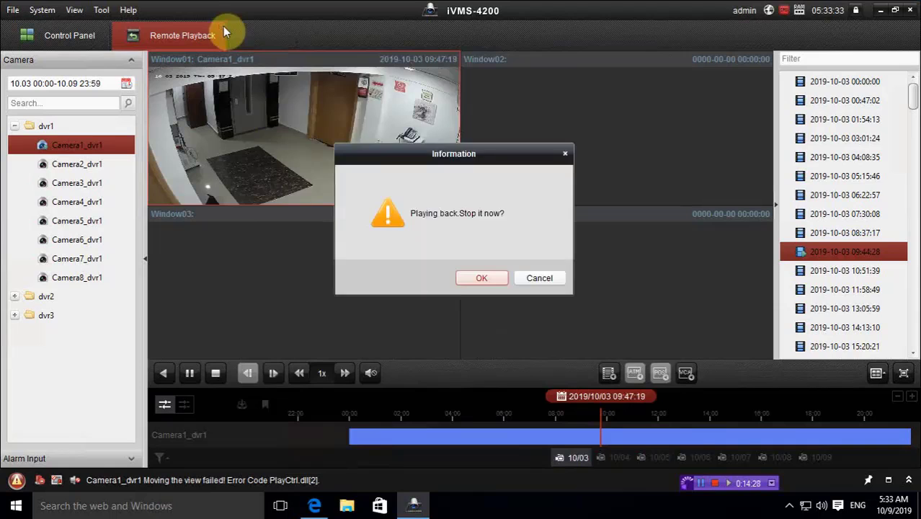
{"action": "left_click", "coordinate": [463, 268]}
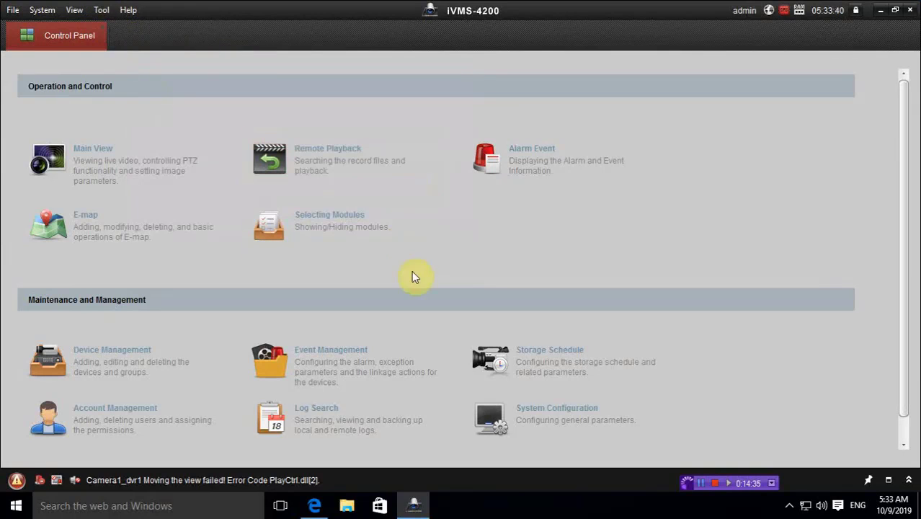
{"action": "left_click", "coordinate": [533, 416]}
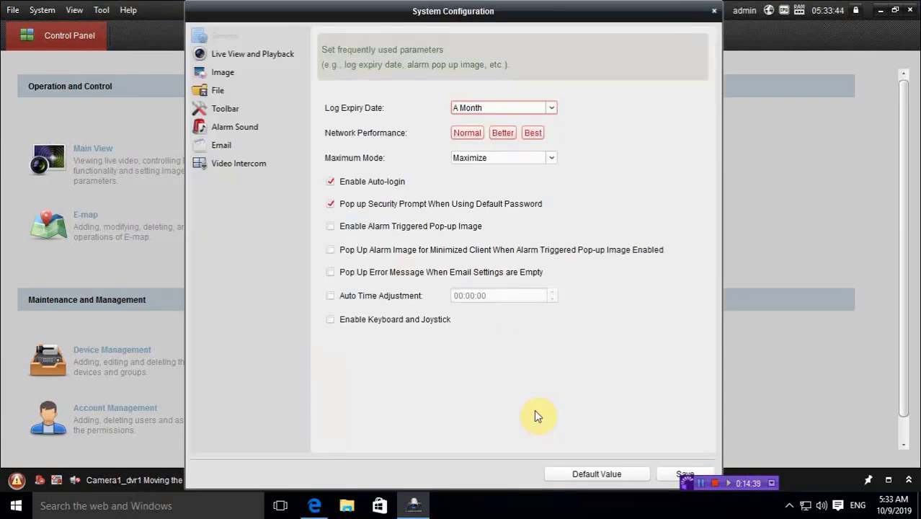
{"action": "left_click", "coordinate": [235, 74]}
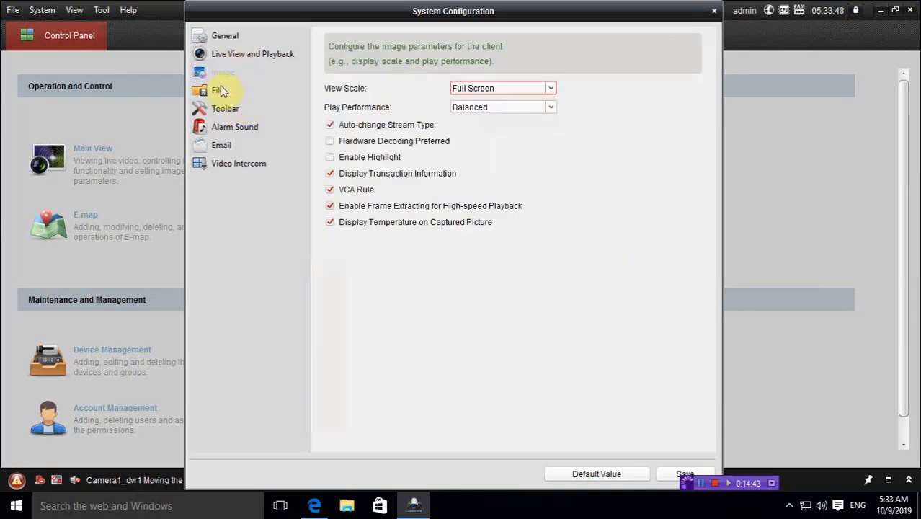
{"action": "left_click", "coordinate": [221, 86]}
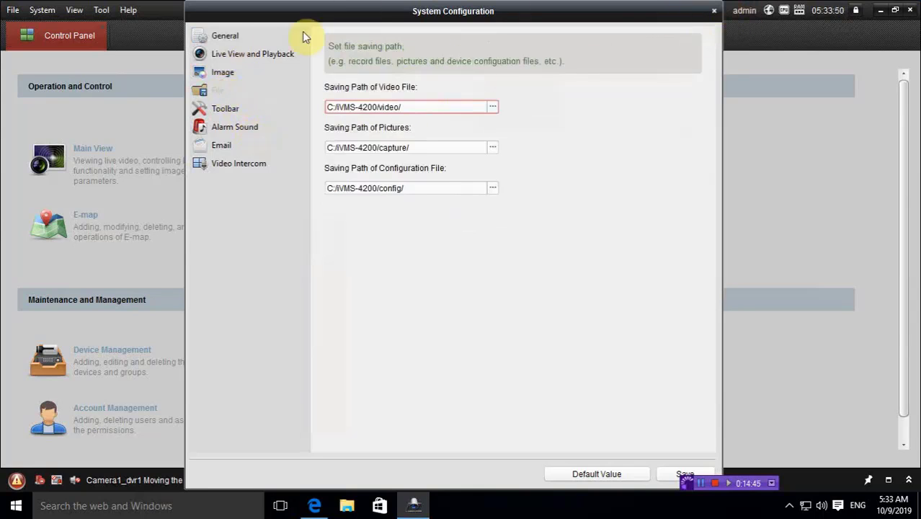
{"action": "left_click", "coordinate": [235, 36]}
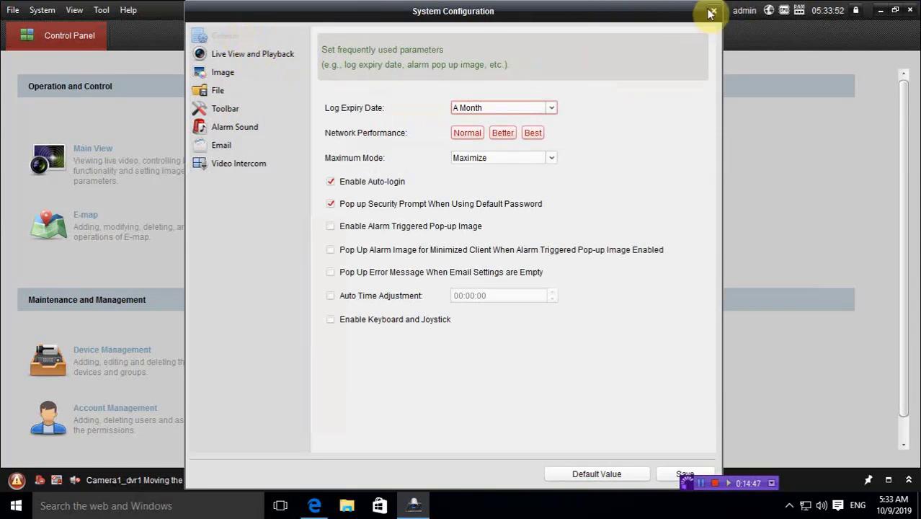
{"action": "left_click", "coordinate": [257, 53]}
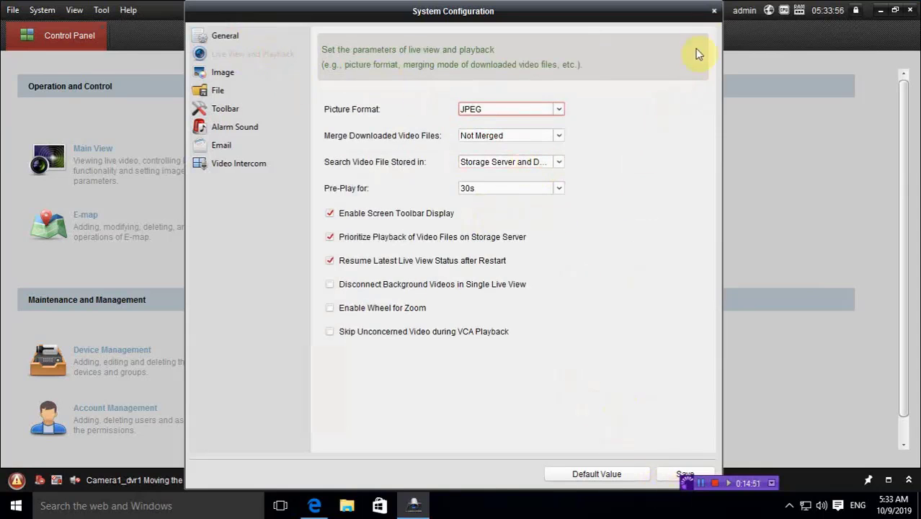
{"action": "left_click", "coordinate": [711, 11]}
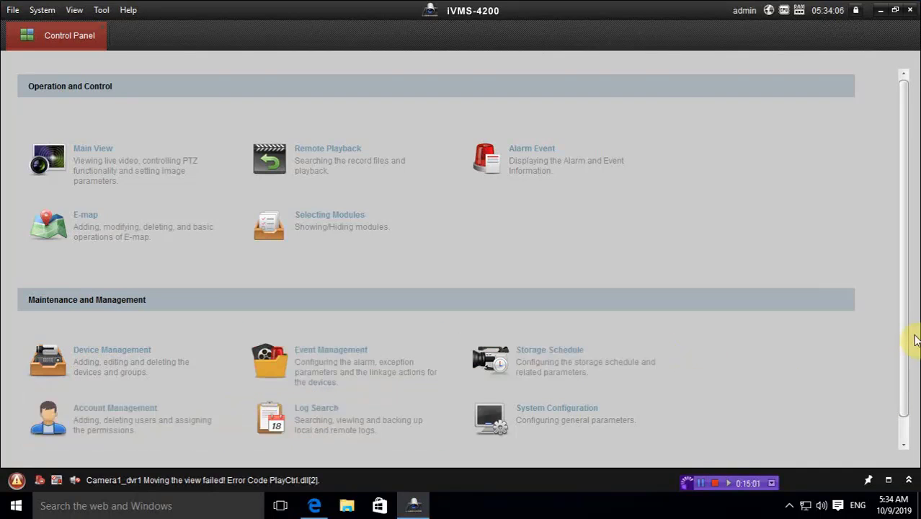
Open the Account Management module further down the module list, then switch back to the Control Panel tab
{"action": "left_click", "coordinate": [904, 427]}
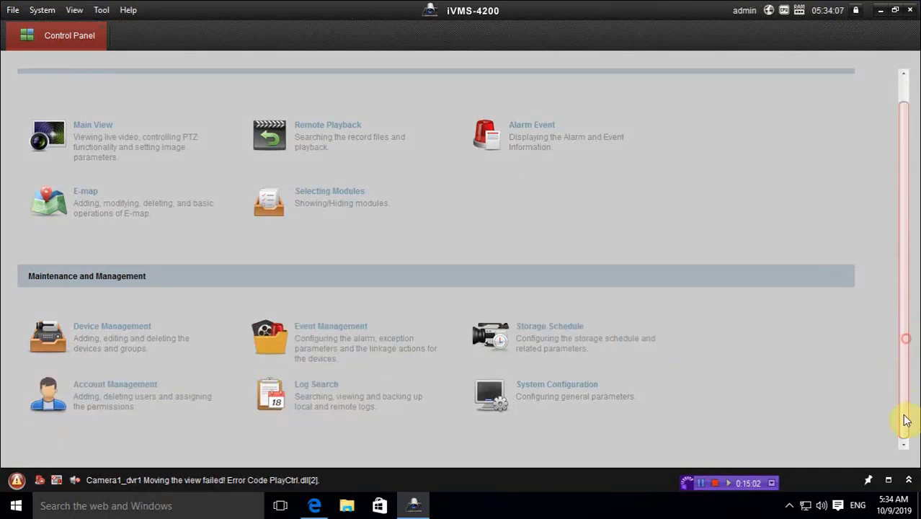
{"action": "left_click", "coordinate": [105, 384]}
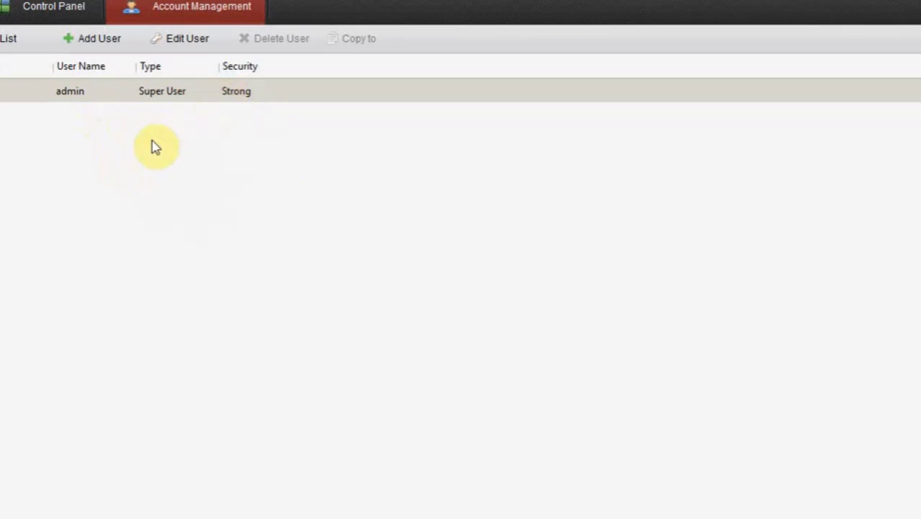
{"action": "left_click", "coordinate": [67, 9]}
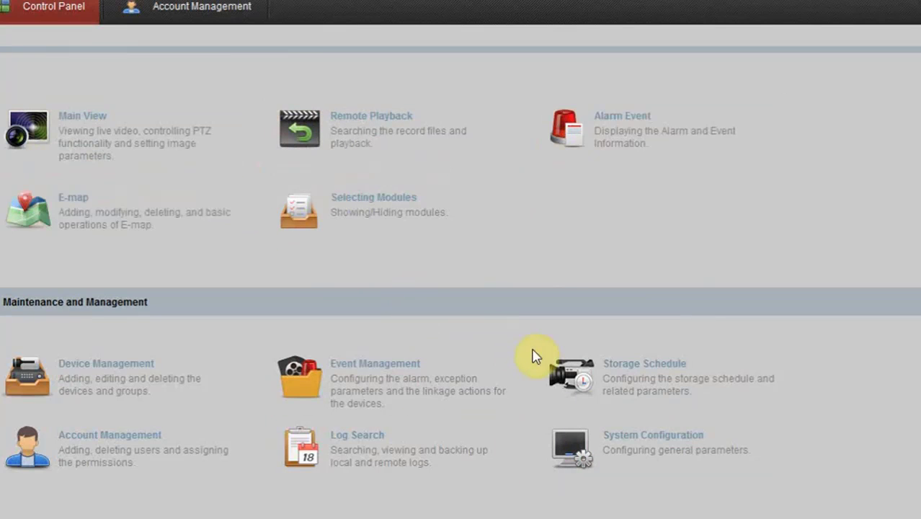
Open and close System Configuration, then view dvr1, dvr2 and dvr3 in Device Management before returning
{"action": "left_click", "coordinate": [600, 432]}
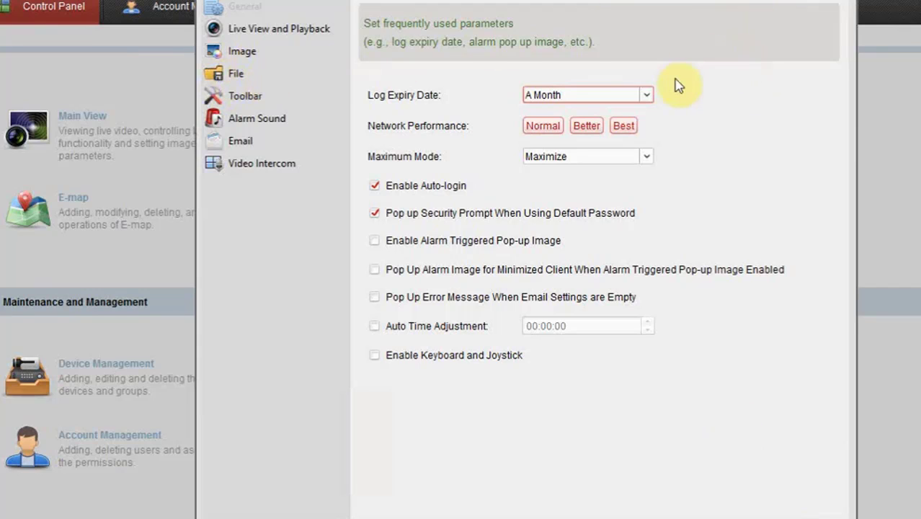
{"action": "left_click", "coordinate": [796, 4]}
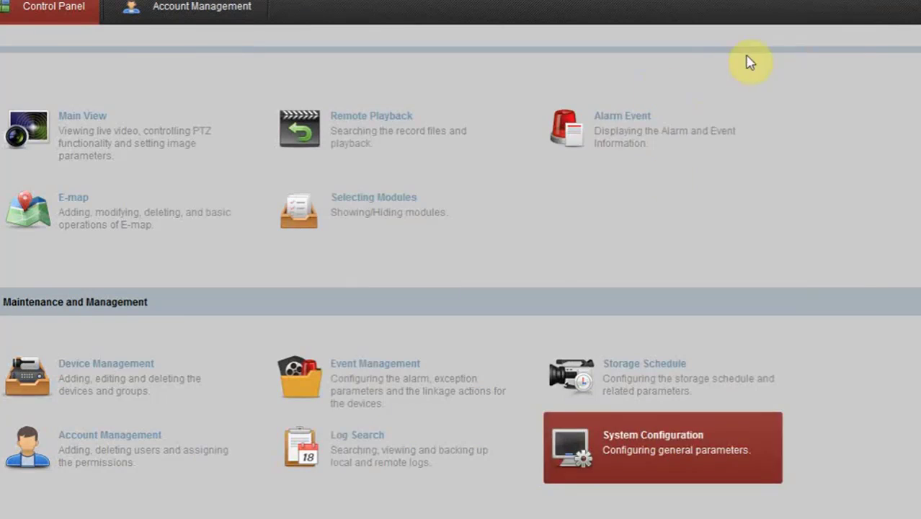
{"action": "left_click", "coordinate": [133, 364]}
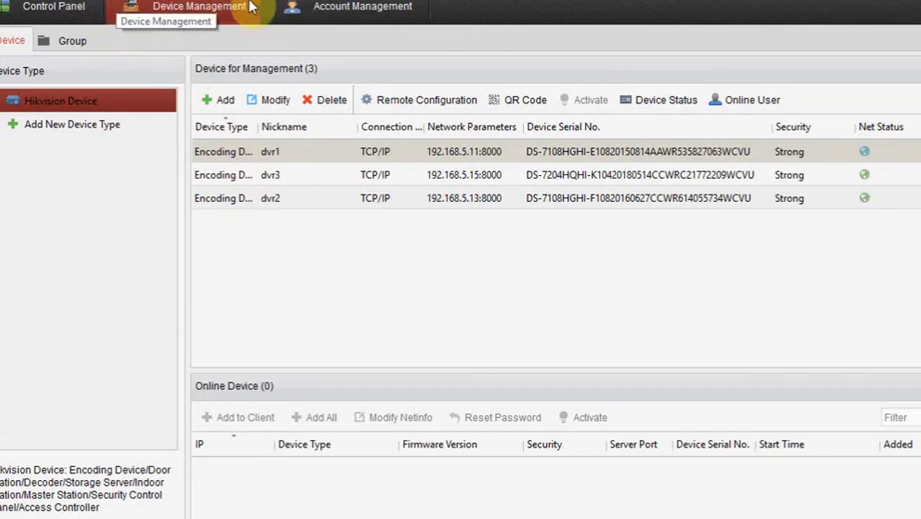
{"action": "left_click", "coordinate": [54, 8]}
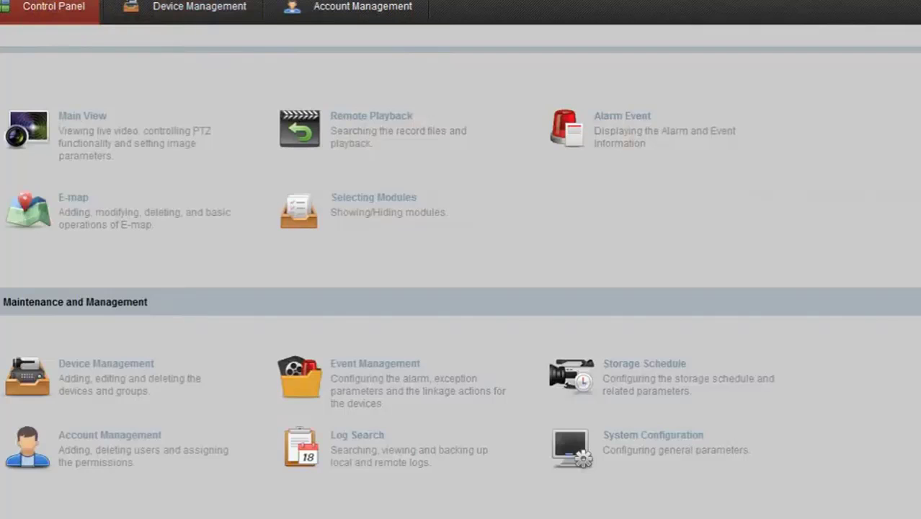
Open Storage Schedule from the Tool menu to see dvr1's eight cameras, then return to the Control Panel
{"action": "left_click", "coordinate": [90, 0]}
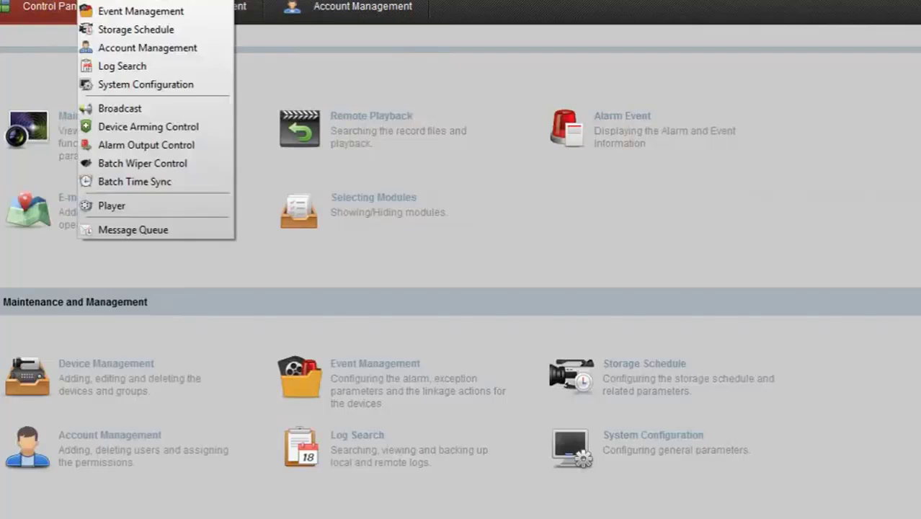
{"action": "left_click", "coordinate": [145, 32]}
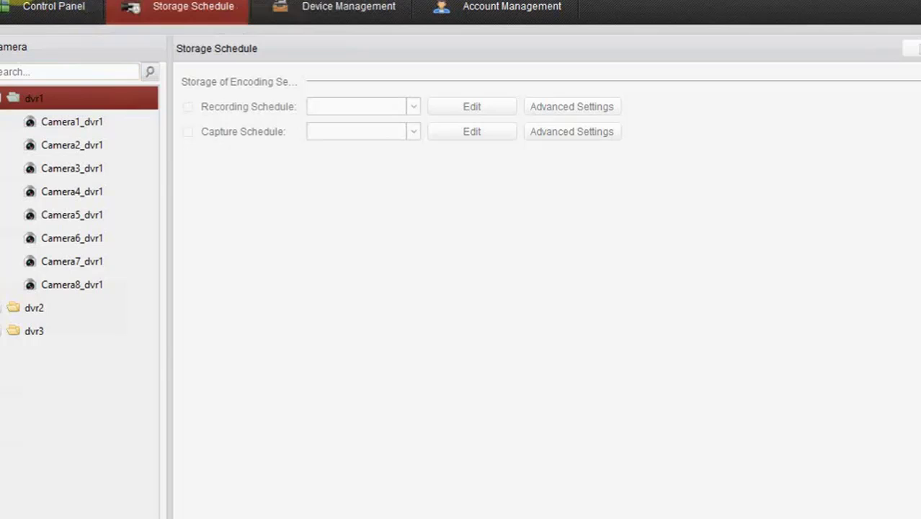
{"action": "left_click", "coordinate": [302, 302]}
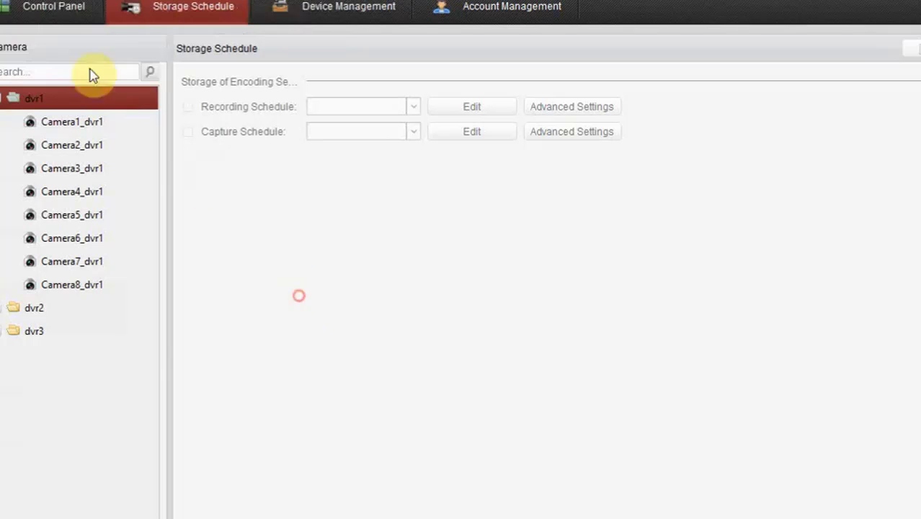
{"action": "left_click", "coordinate": [41, 9]}
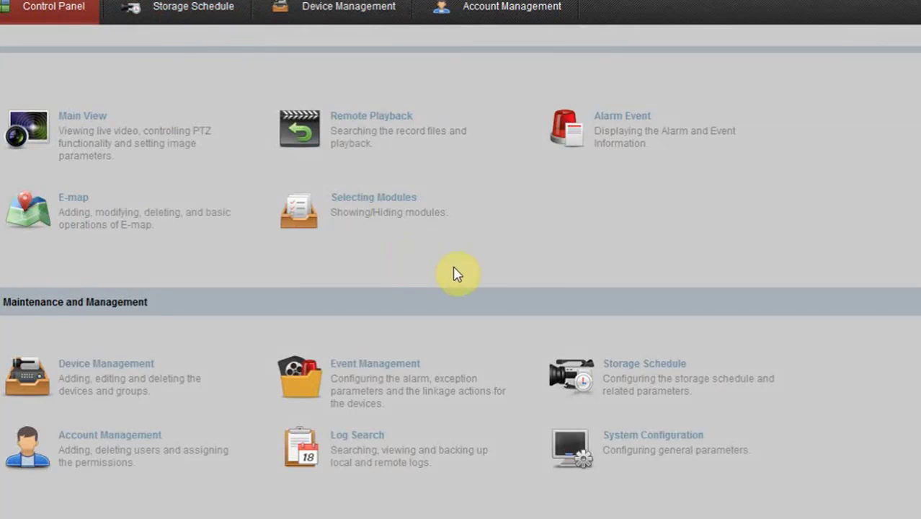